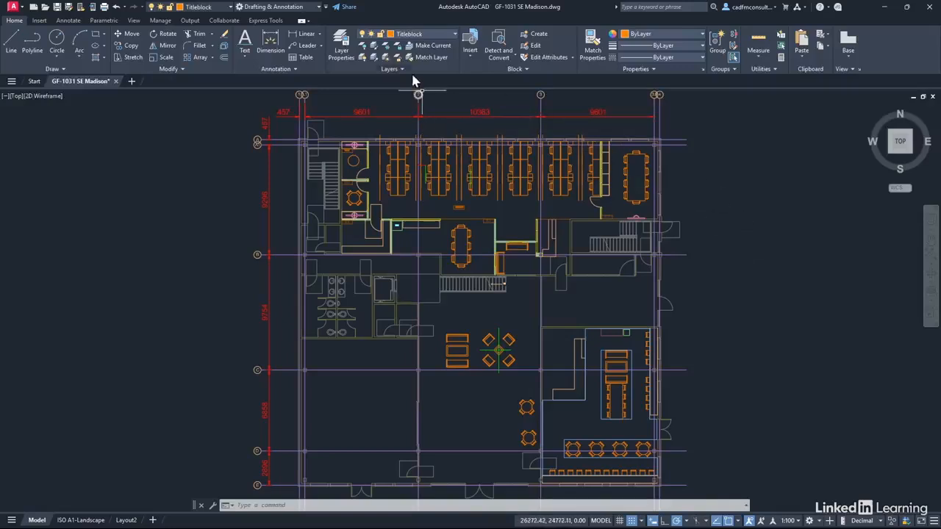
- On the Titleblock layer, draw a rectangle 841 wide by 594 high in the empty space left of the floor plan
left_click(455, 35)
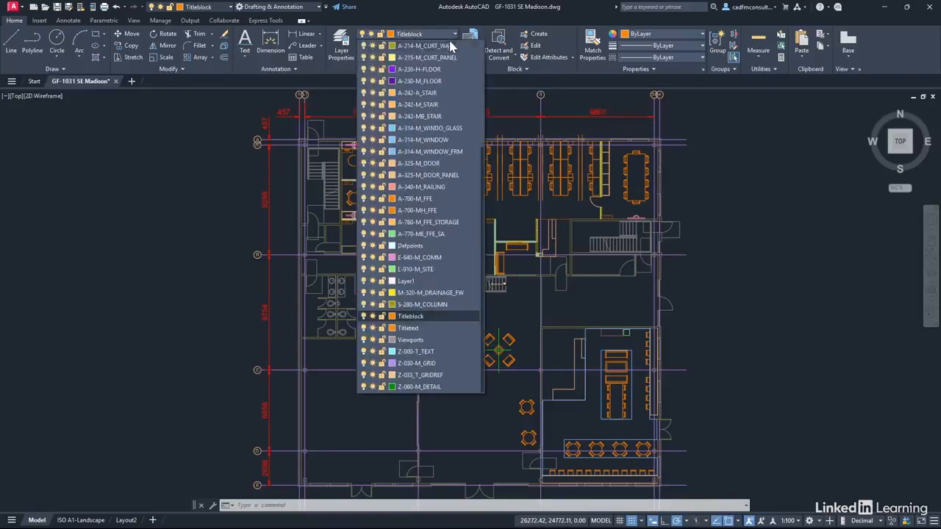
left_click(418, 319)
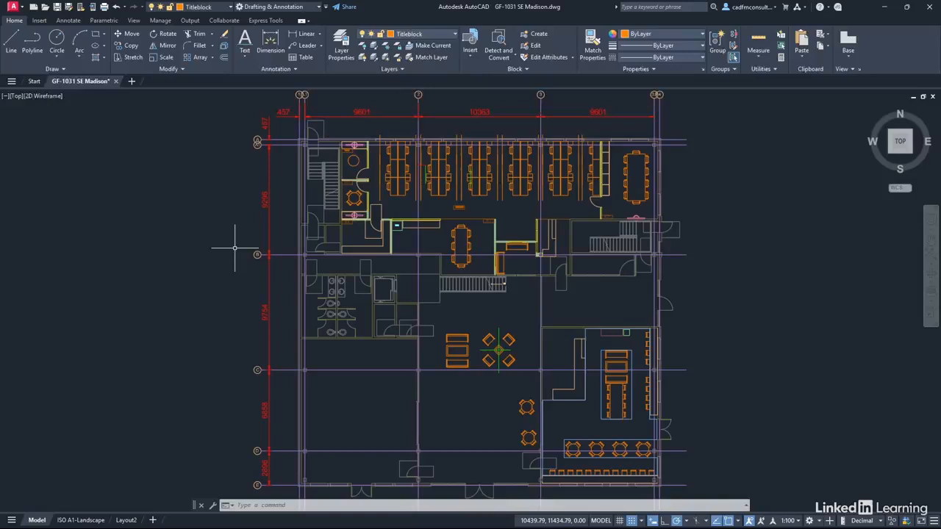
middle_click_drag(189, 157, 359, 218)
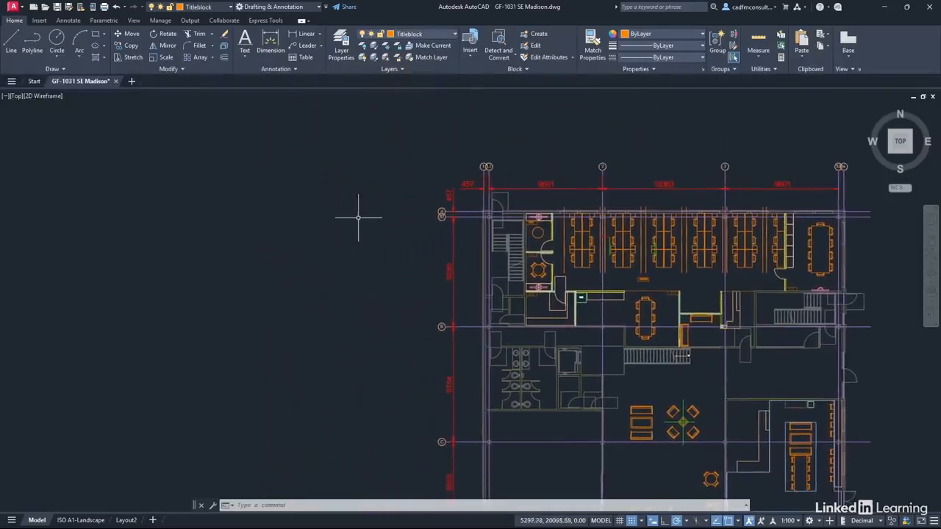
scroll(305, 196, "up", 4)
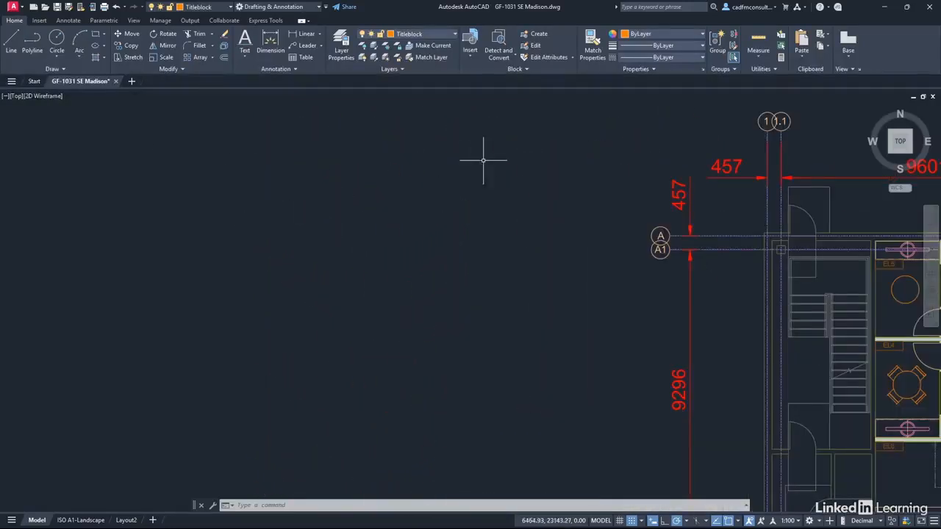
middle_click_drag(483, 161, 404, 233)
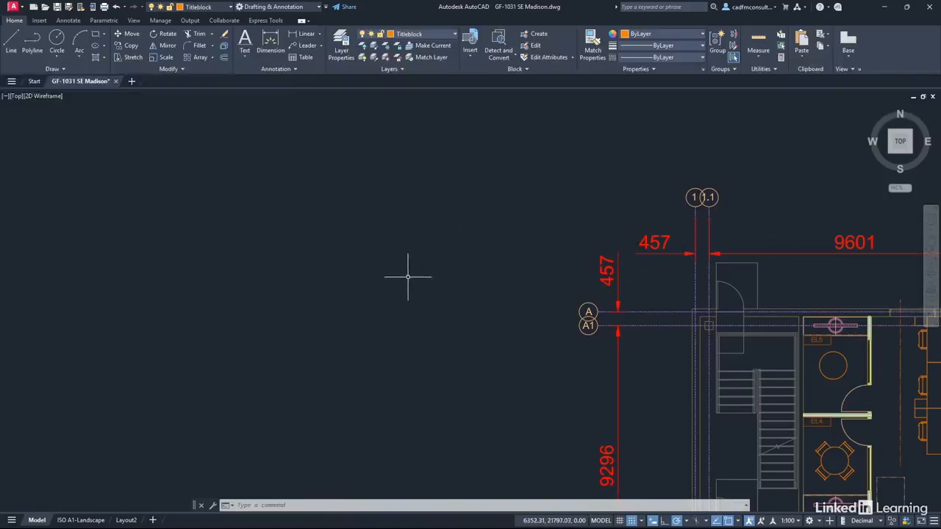
left_click(102, 34)
left_click(104, 44)
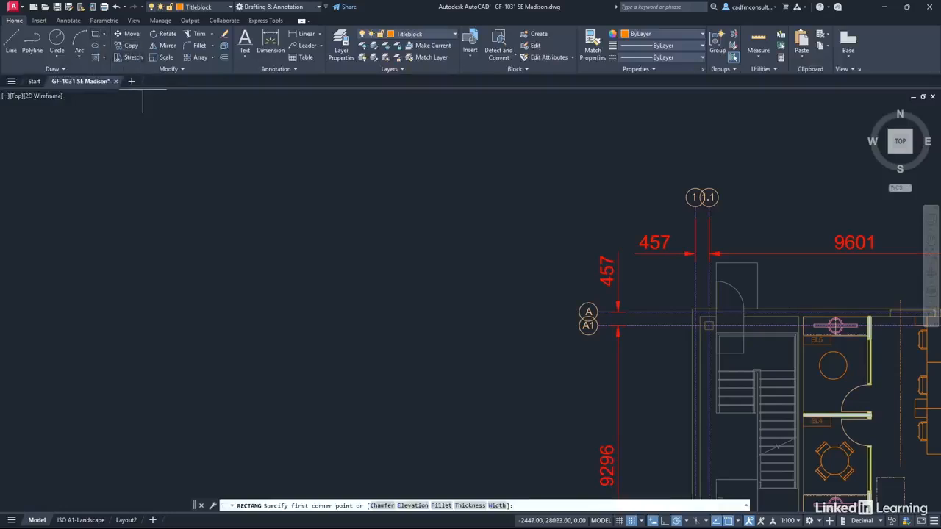
left_click(300, 326)
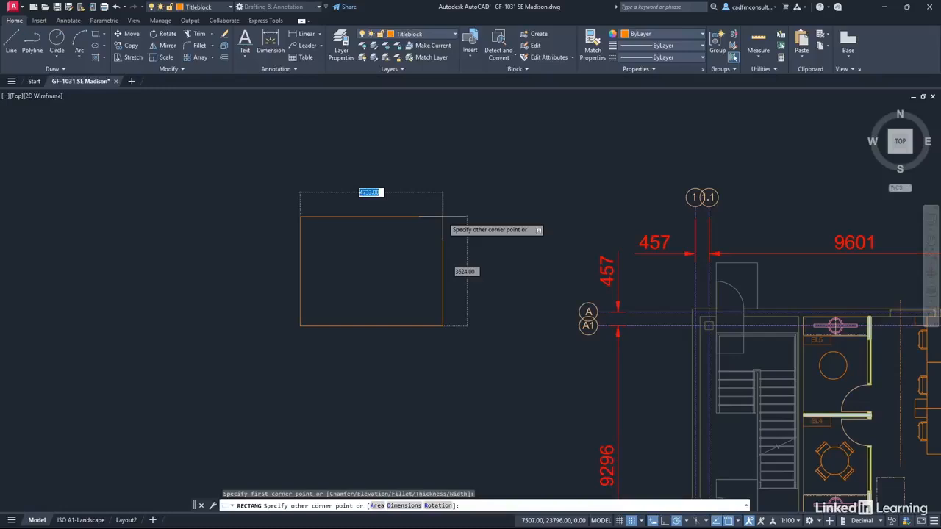
type("841")
key("Tab")
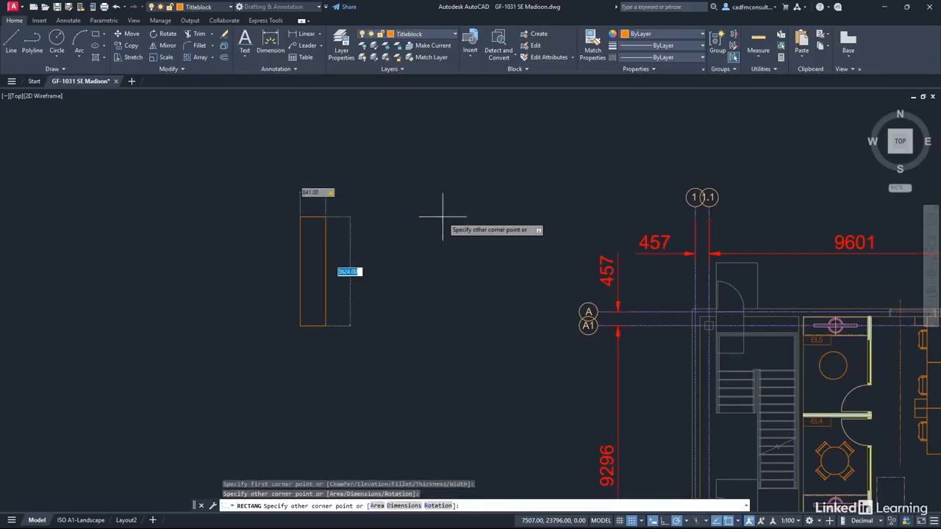
type("594")
key("Tab")
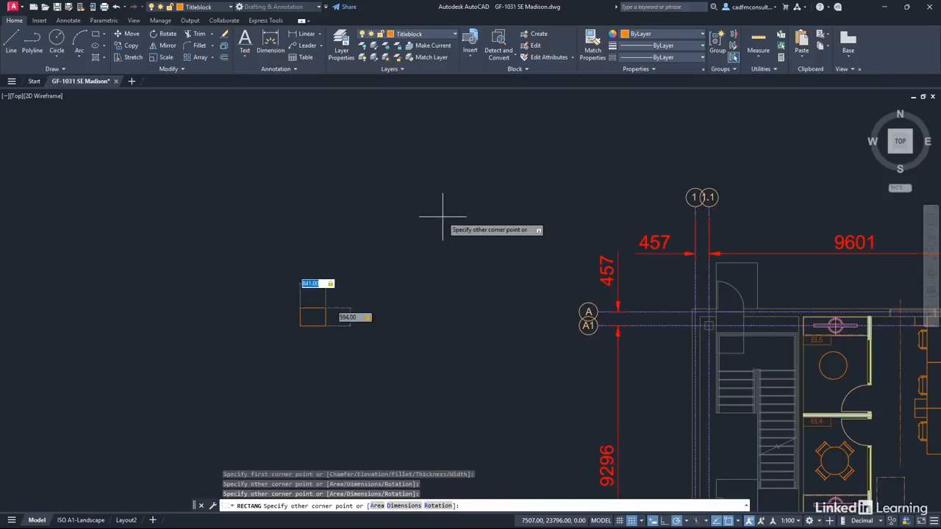
key("Return")
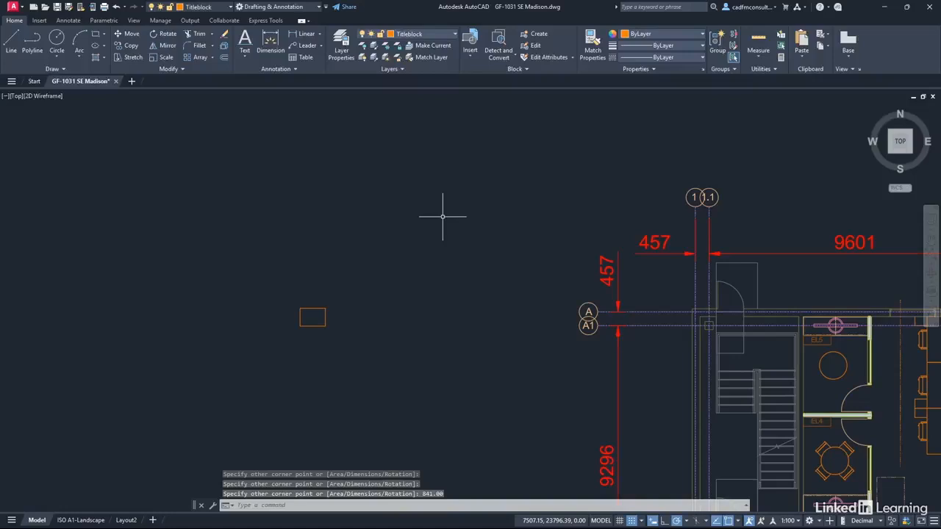
- Offset the 841 by 594 rectangle inward by a distance of 20
scroll(312, 314, "up", 8)
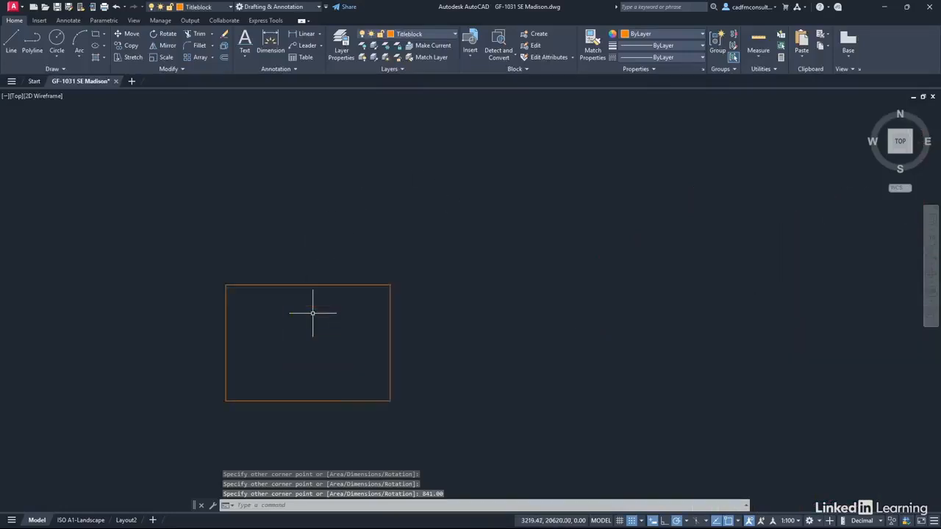
scroll(313, 316, "up", 4)
middle_click_drag(315, 321, 475, 223)
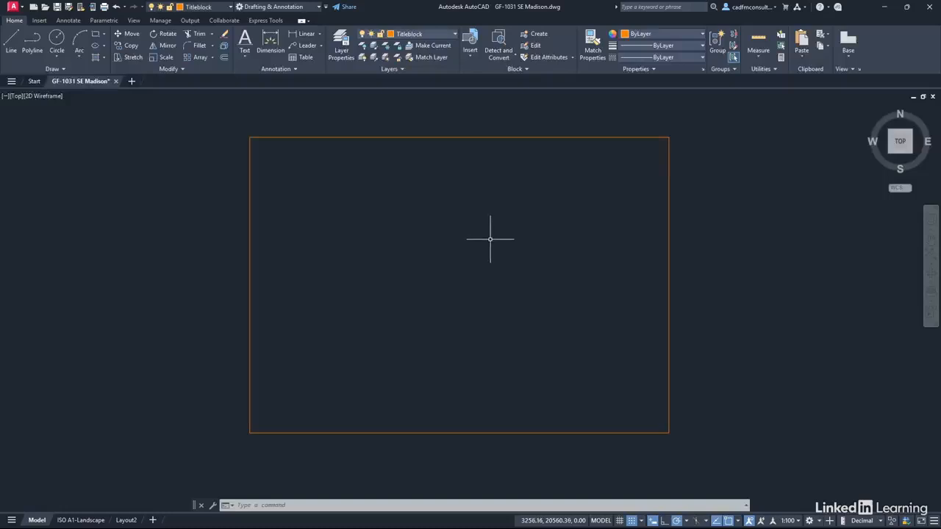
left_click(223, 58)
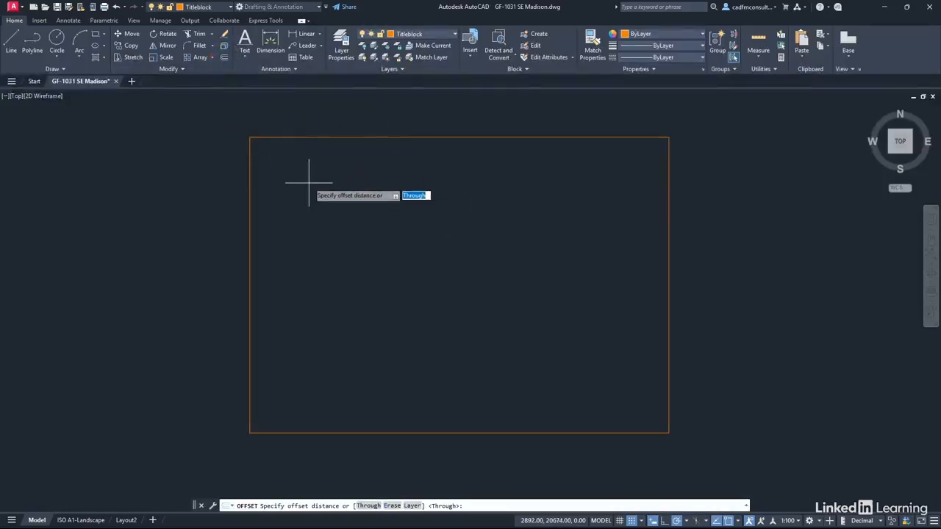
type("20")
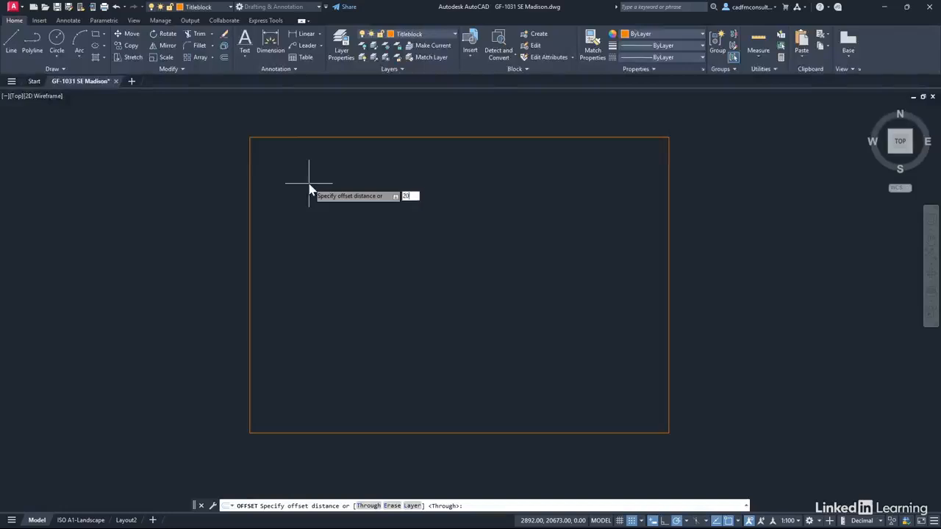
key("Return")
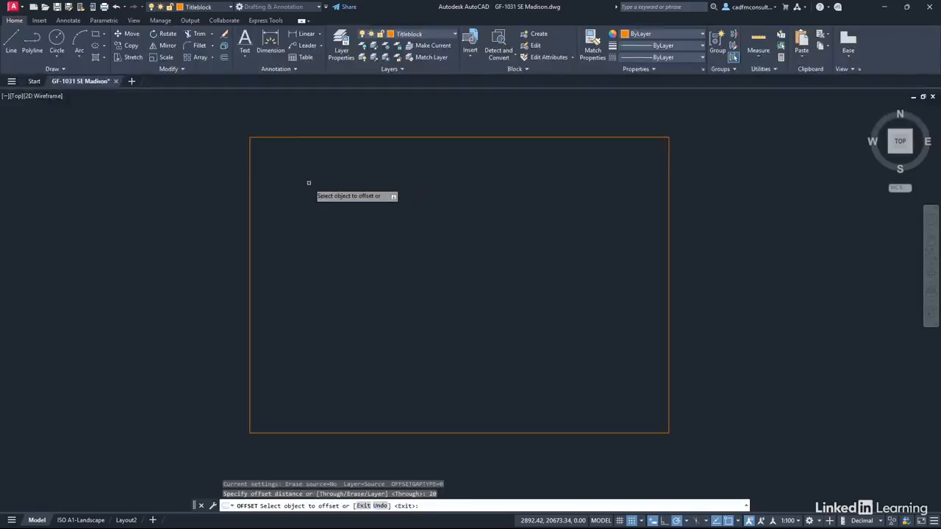
left_click(250, 250)
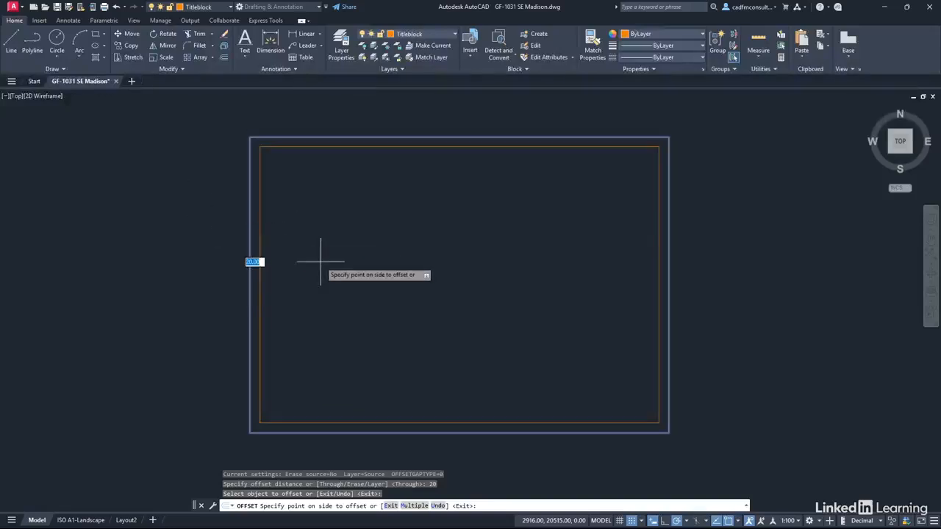
left_click(320, 261)
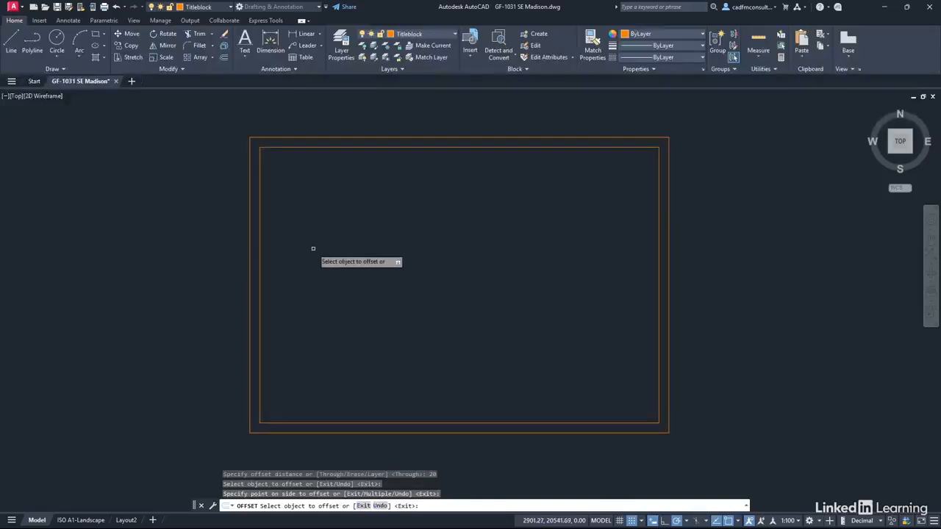
key("Return")
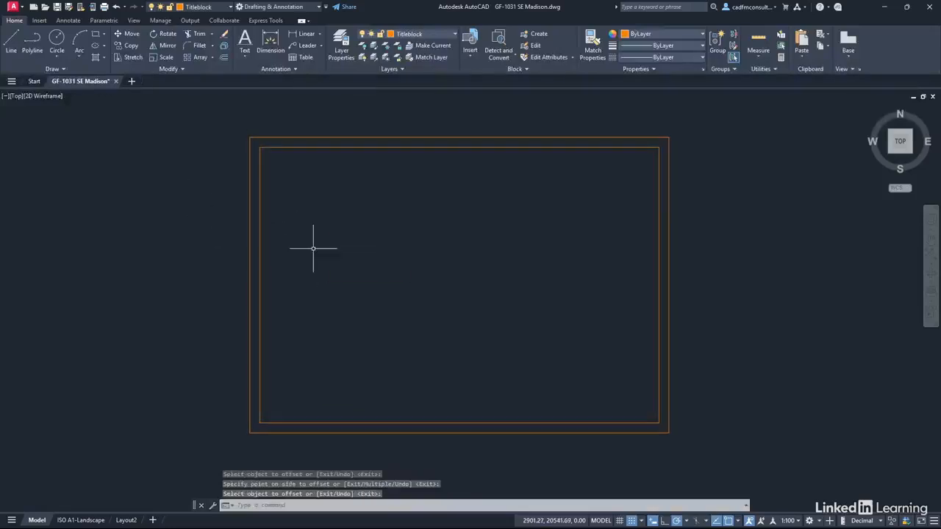
- Offset the inner border rectangle inward again by a distance of 10
right_click(418, 201)
left_click(434, 206)
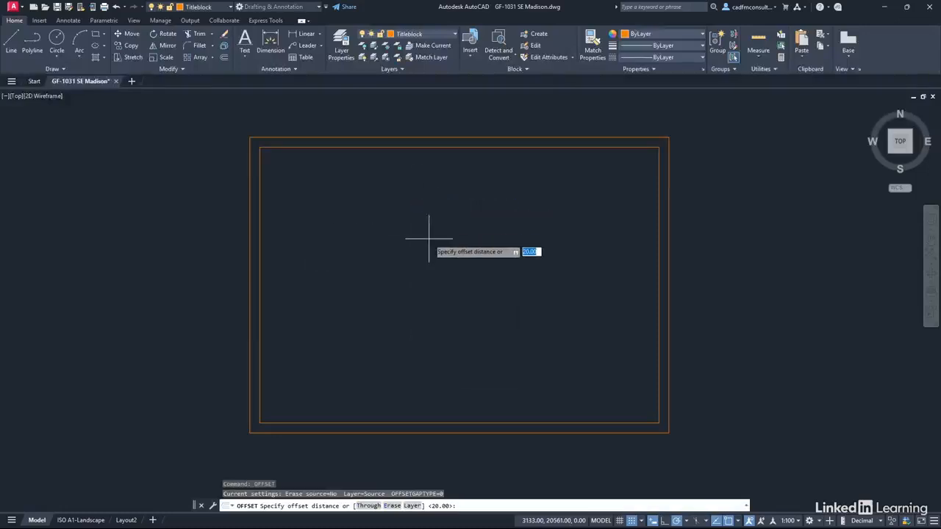
type("10")
key("Return")
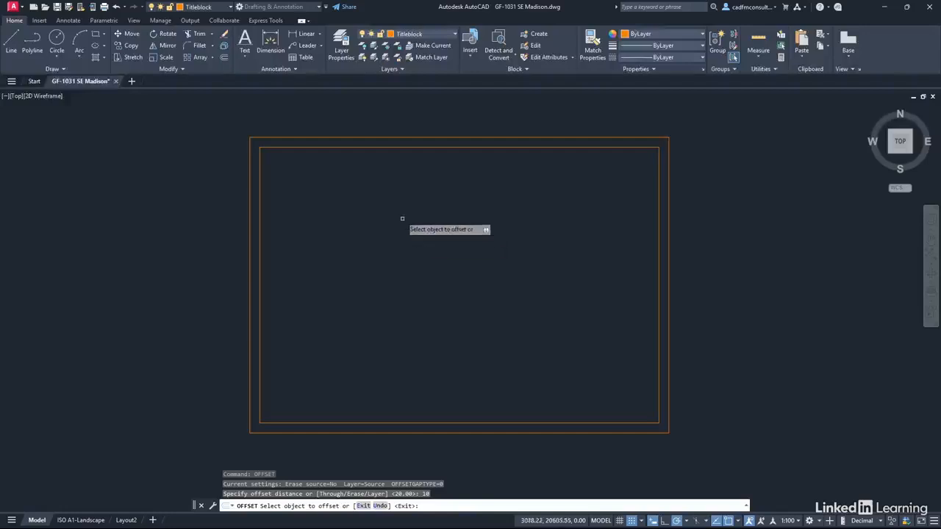
left_click(259, 277)
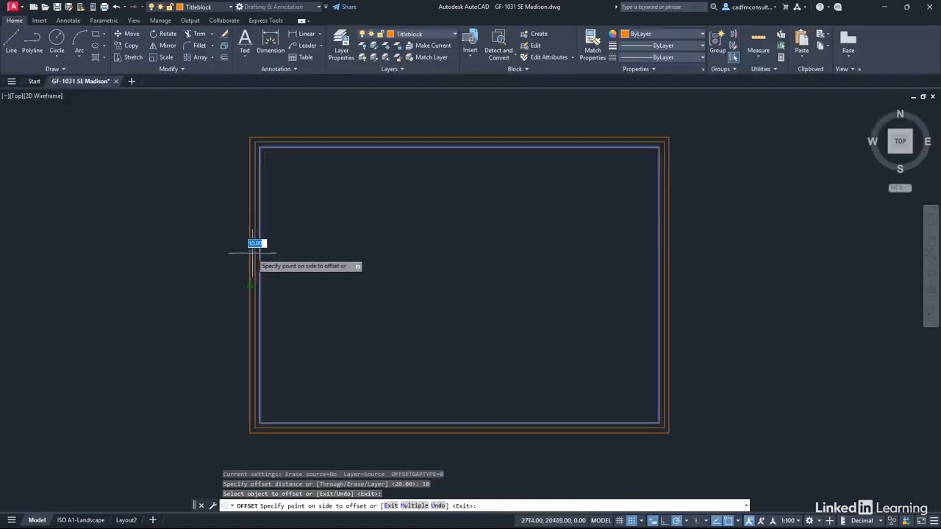
left_click(345, 277)
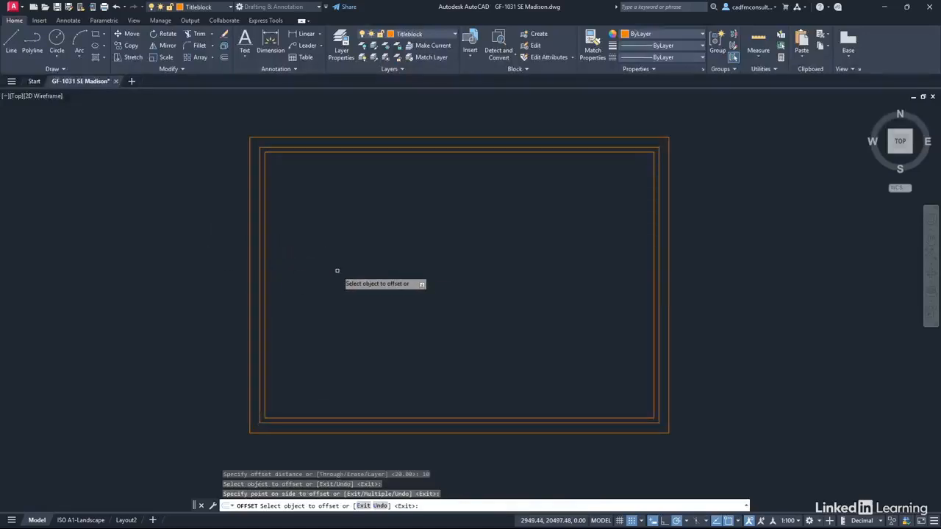
key("Return")
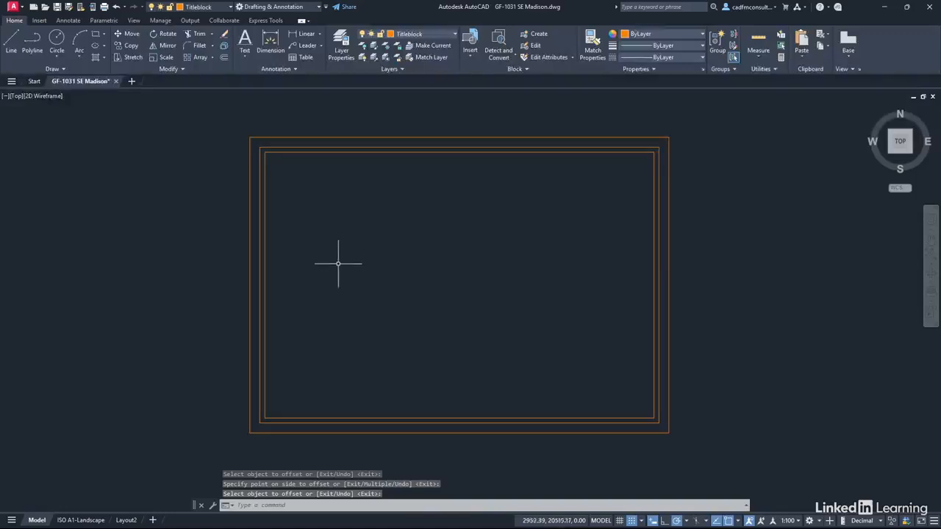
- Explode the two inner border rectangles into separate lines
key("Return")
left_click(261, 254)
left_click(264, 252)
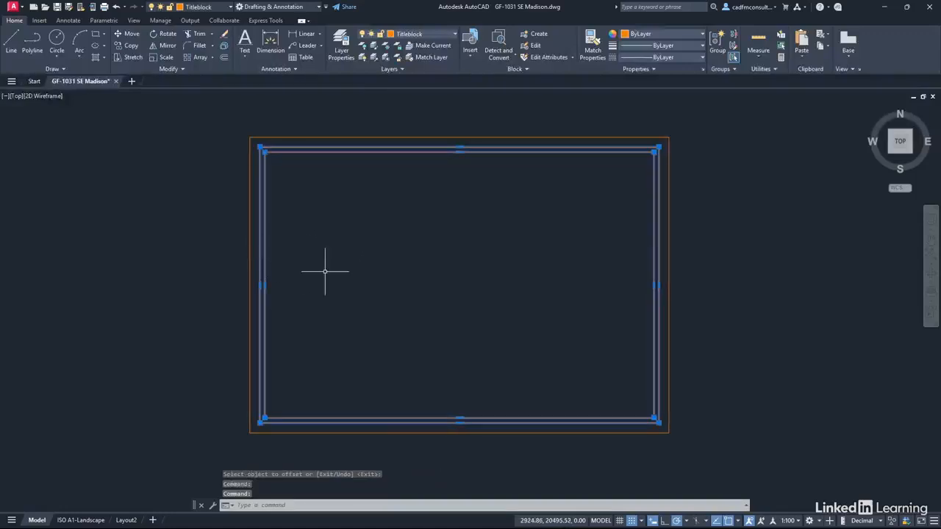
left_click(225, 48)
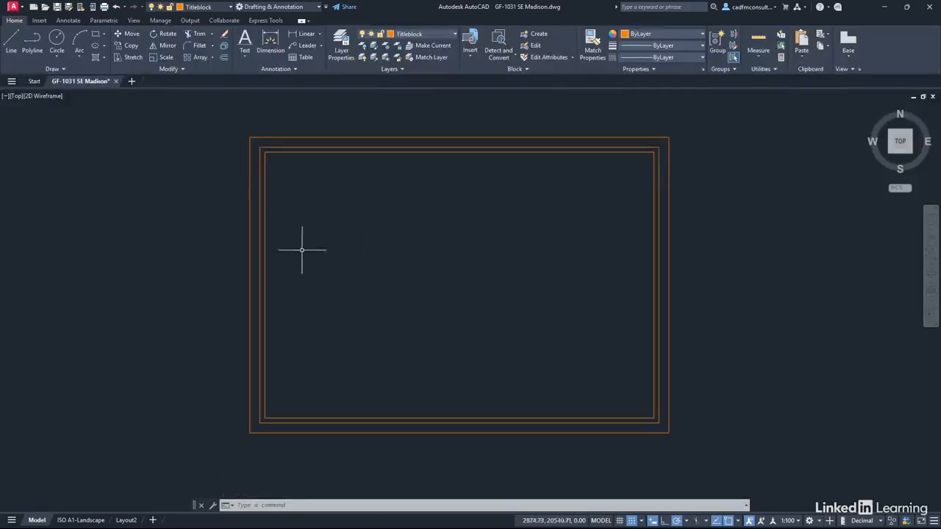
- Erase the left, top and right lines of the innermost border, keeping only its bottom line
left_click(265, 291)
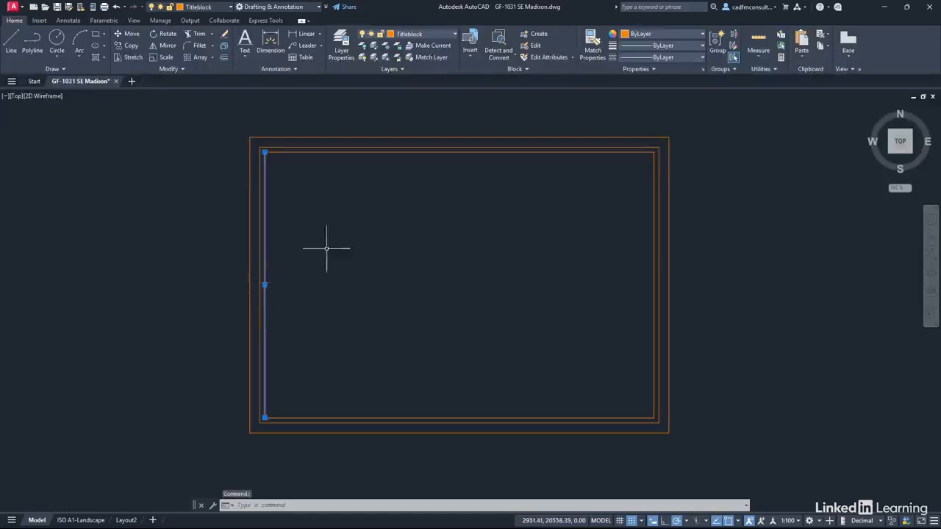
left_click(438, 152)
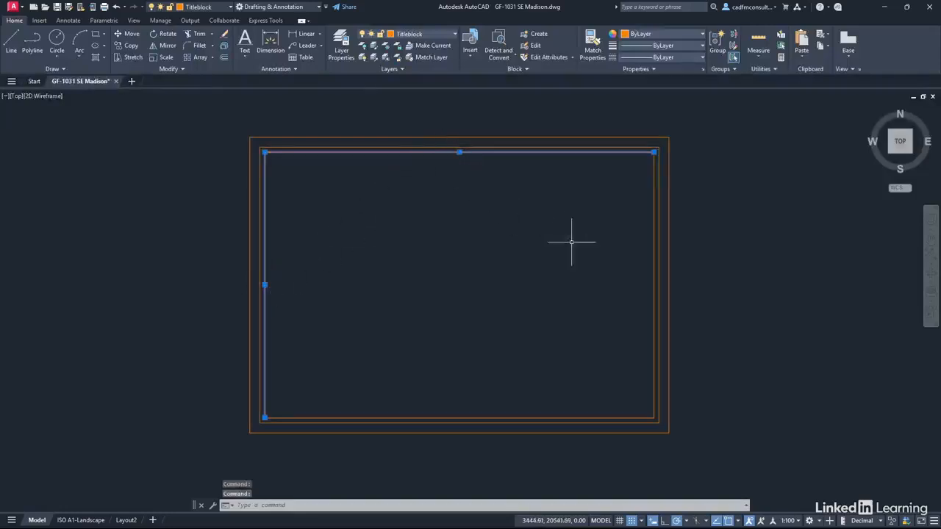
left_click(654, 278)
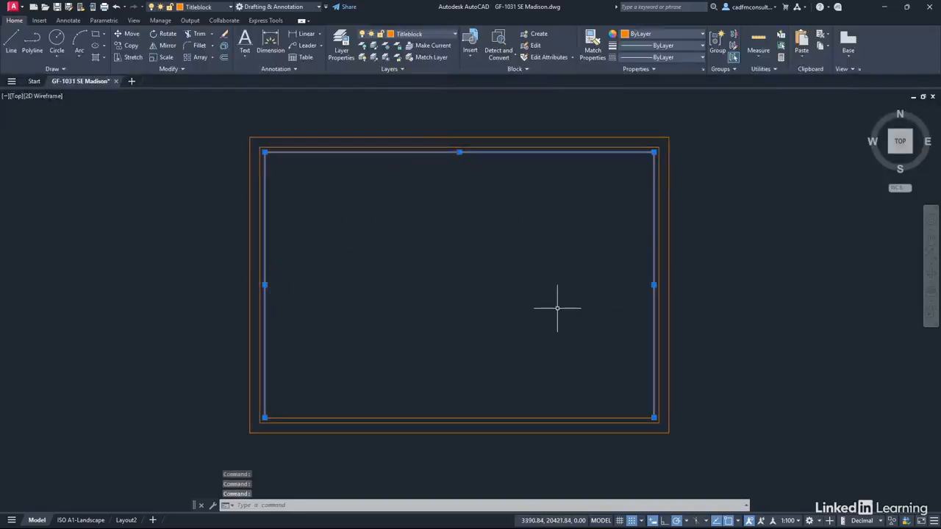
right_click(503, 213)
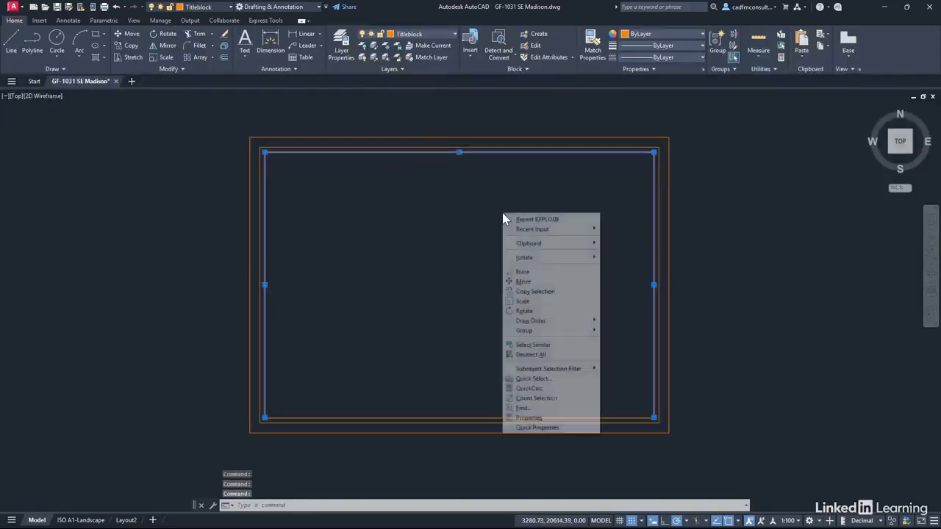
left_click(521, 273)
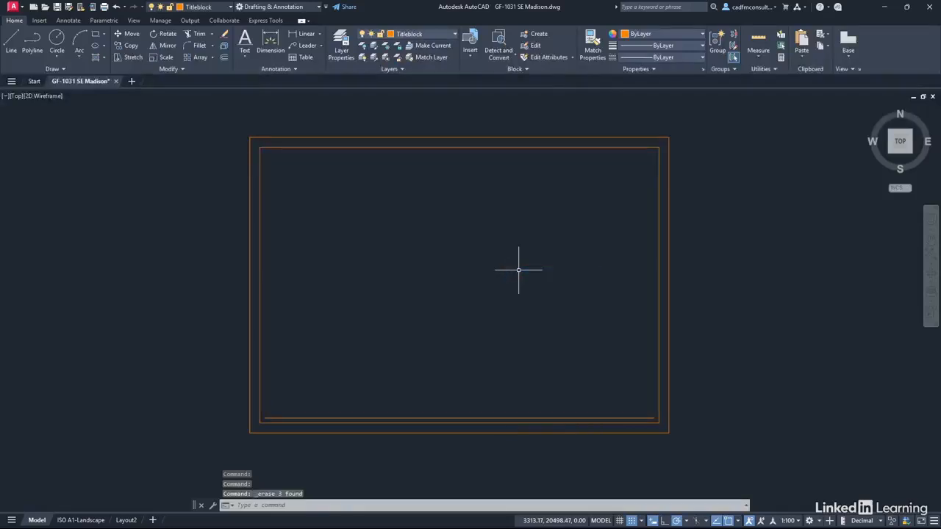
- Offset the bottom line of the remaining inner border upward by a distance of 30
left_click(225, 58)
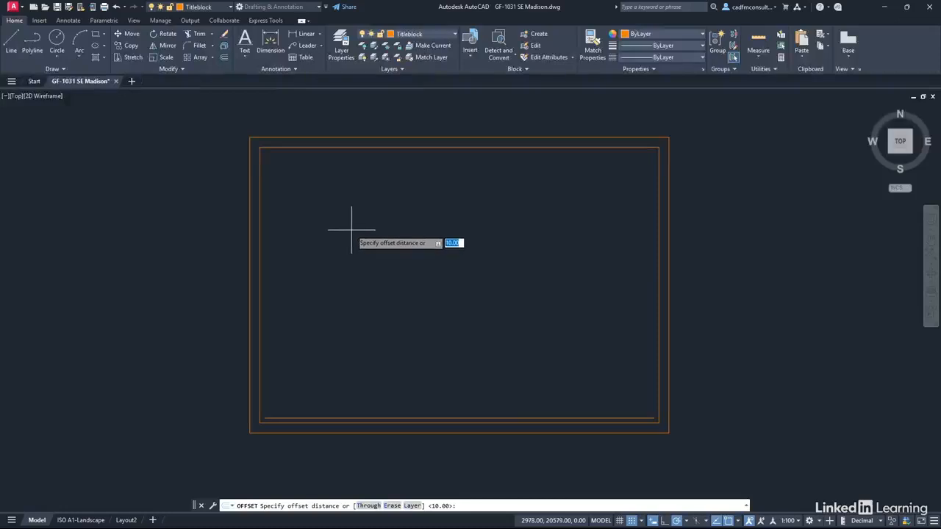
type("30")
key("Return")
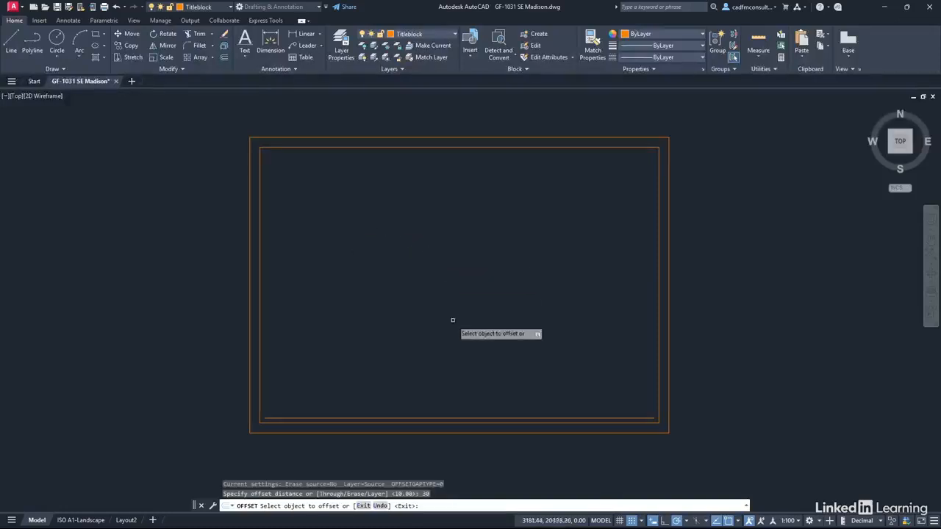
left_click(476, 423)
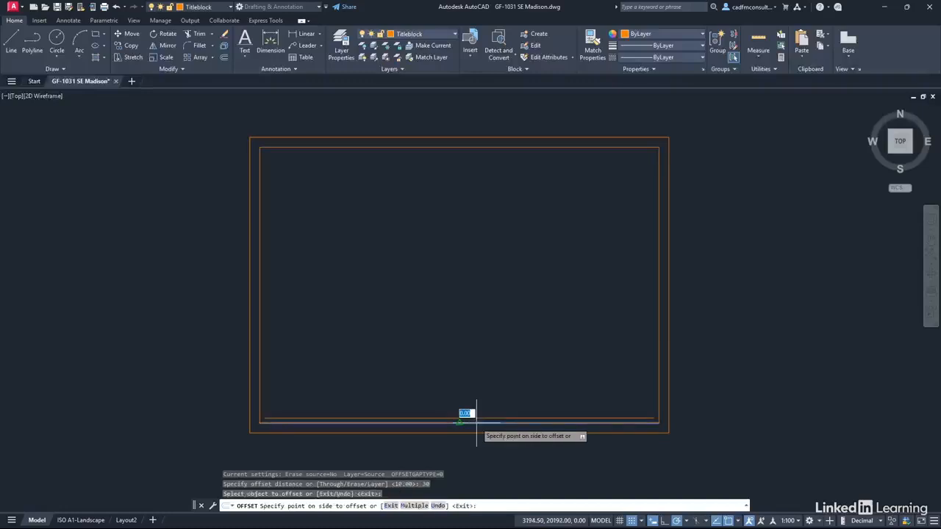
left_click(473, 292)
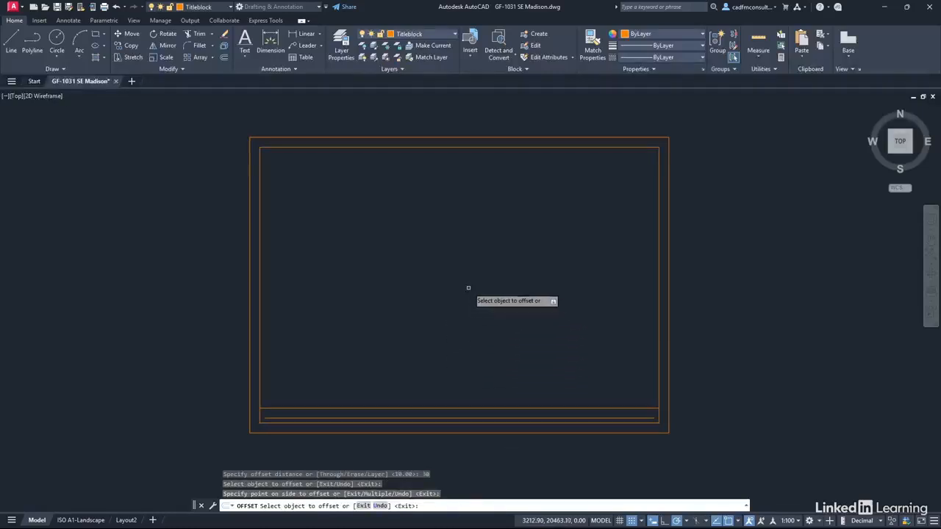
key("Return")
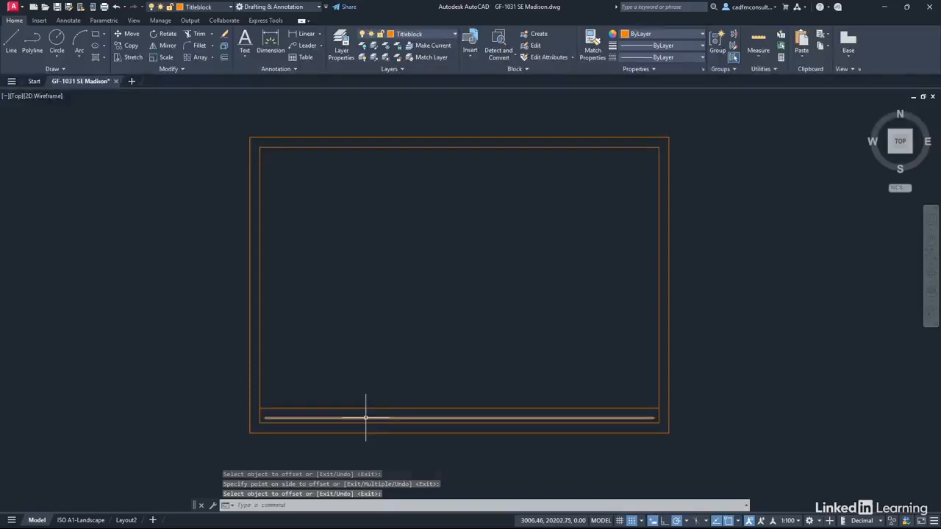
- Create a new text style named Title_LAYOUT_10mm
mouse_move(365, 418)
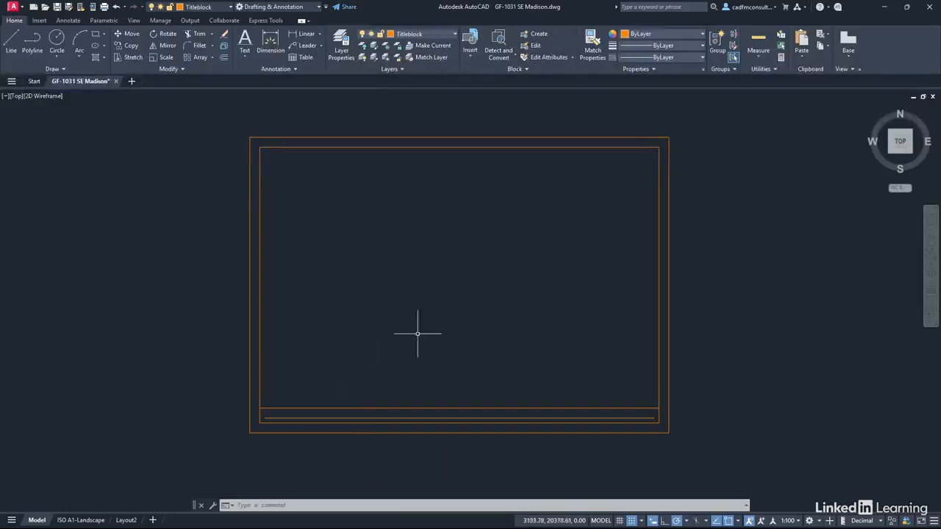
left_click(296, 69)
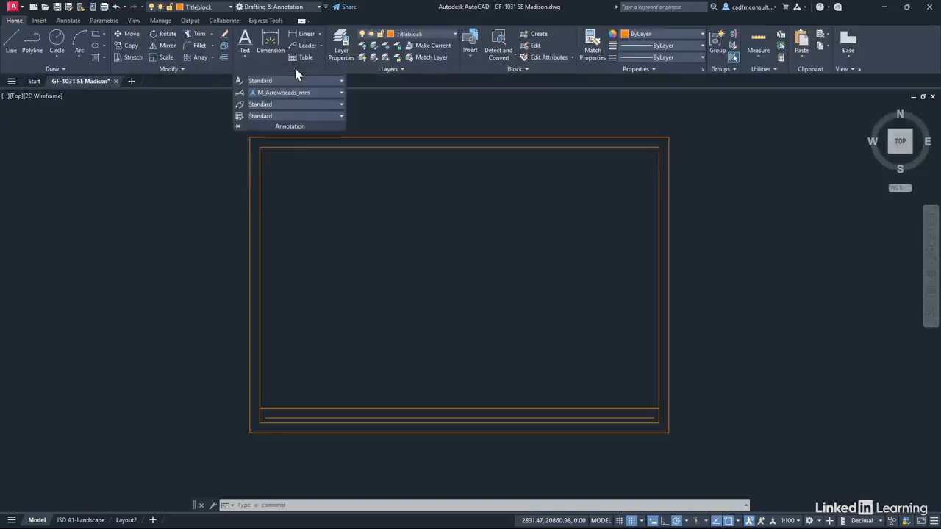
left_click(239, 84)
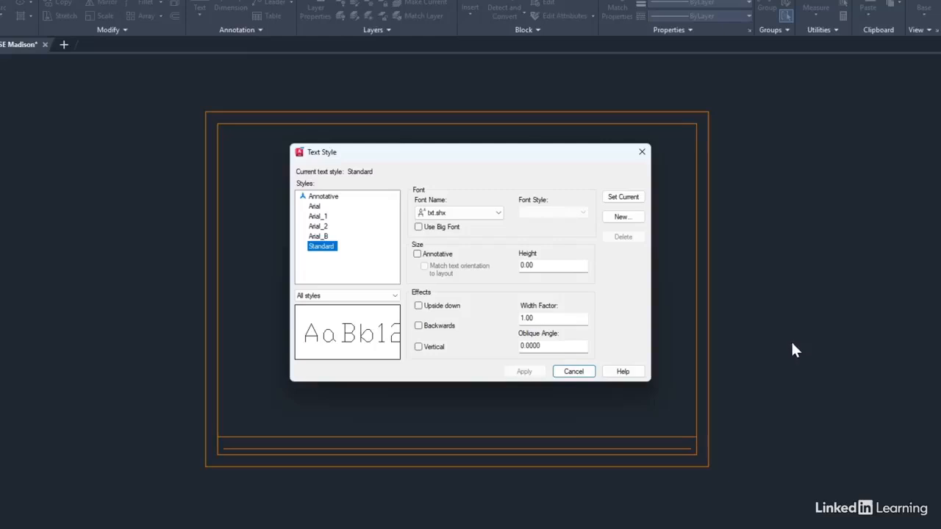
left_click(617, 218)
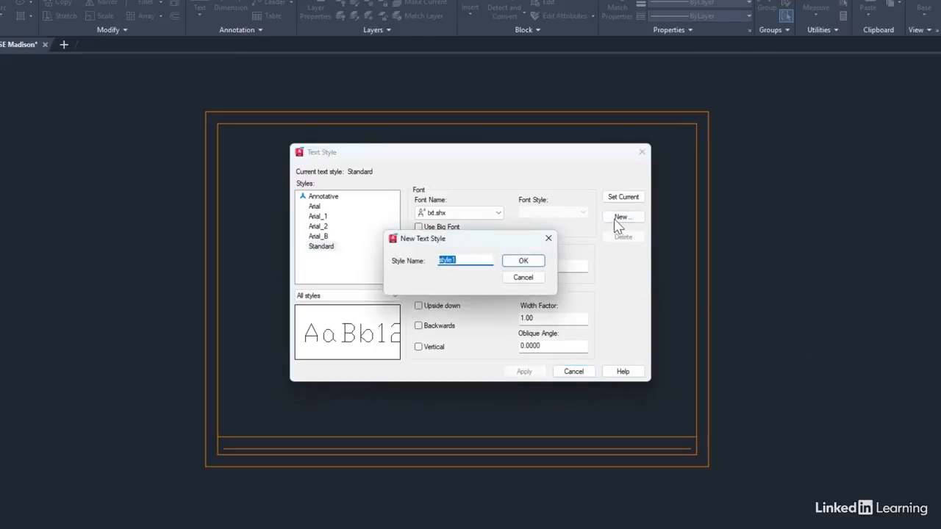
type("Ti")
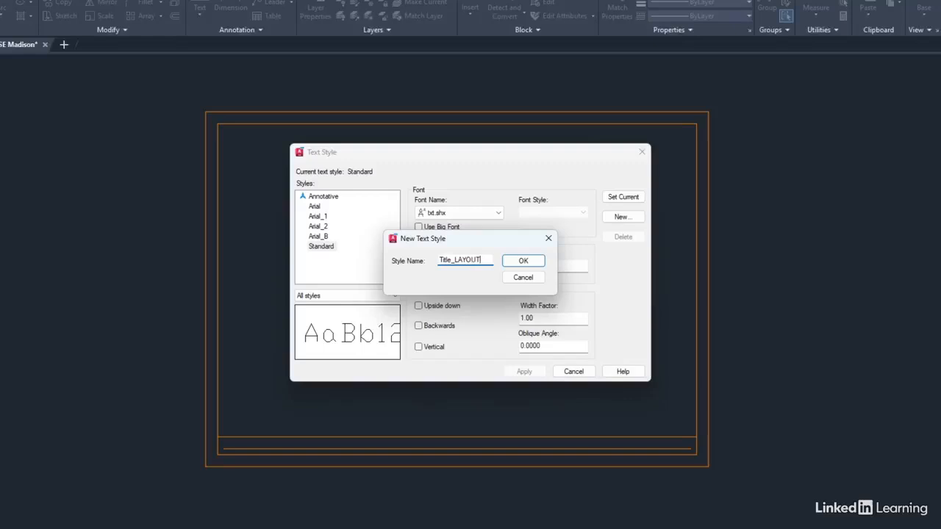
type("mm")
left_click(523, 261)
- Set the Title_LAYOUT_10mm style to Calibri, Bold Italic, with a text height of 10, and apply it
left_click(343, 259)
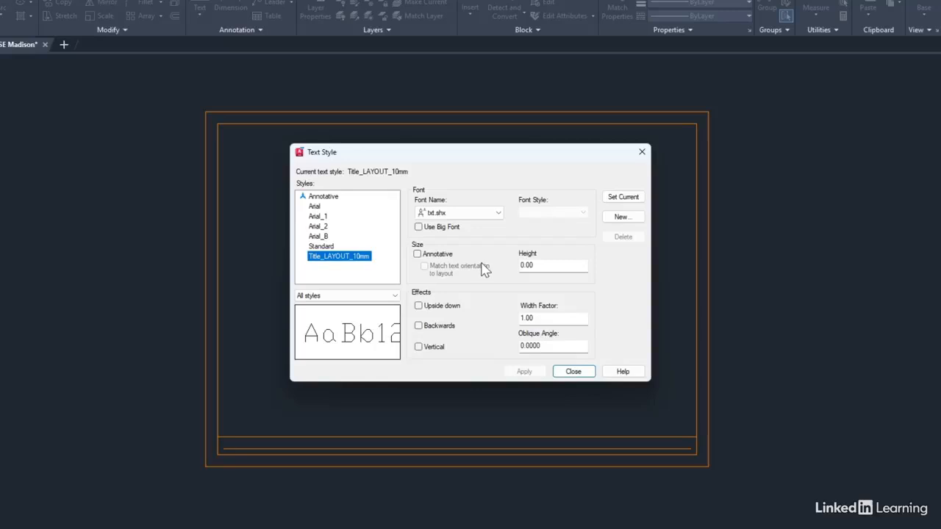
left_click(499, 215)
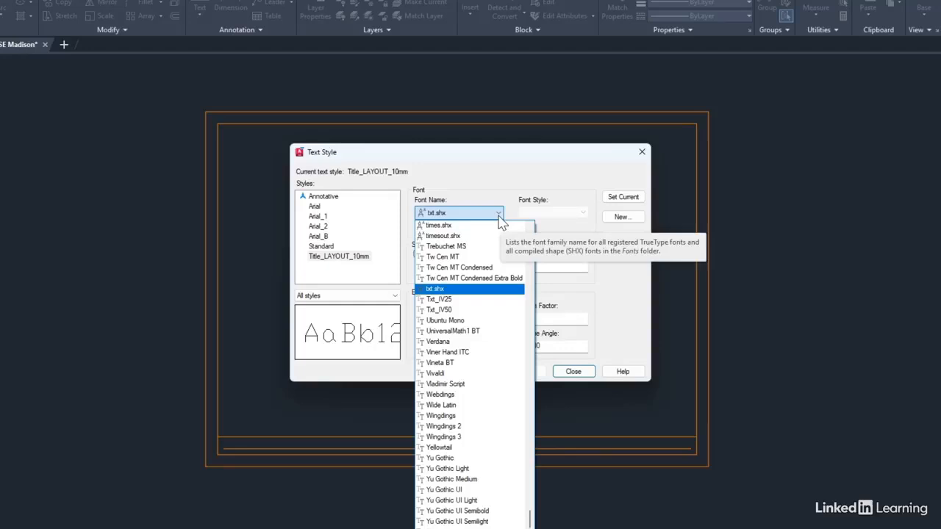
key("c")
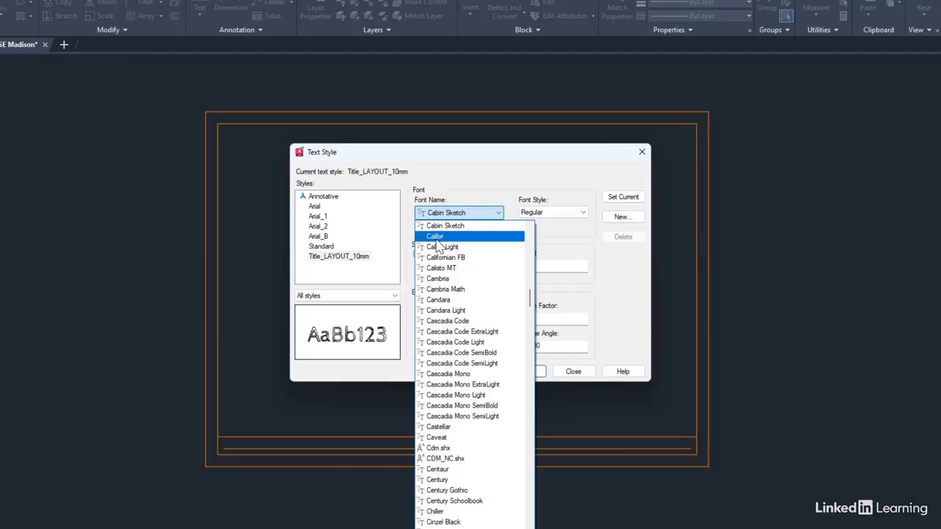
left_click(438, 236)
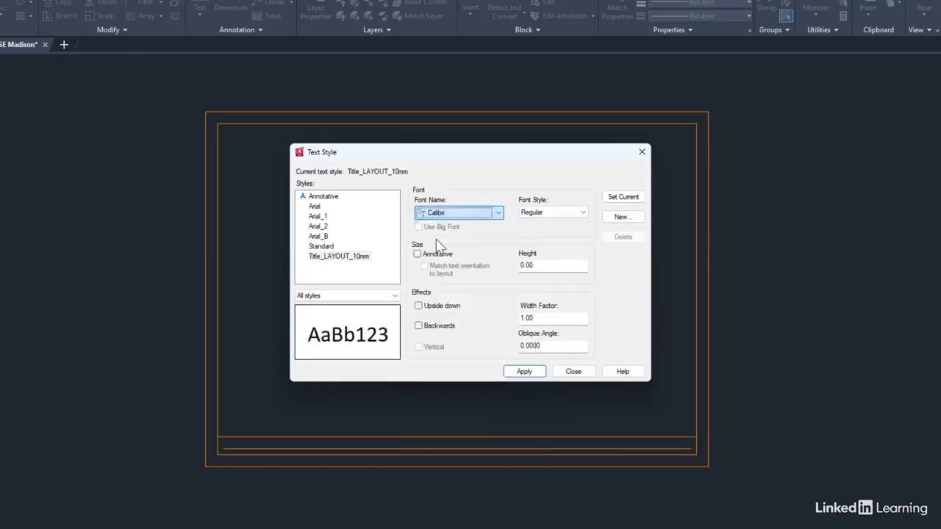
left_click(586, 214)
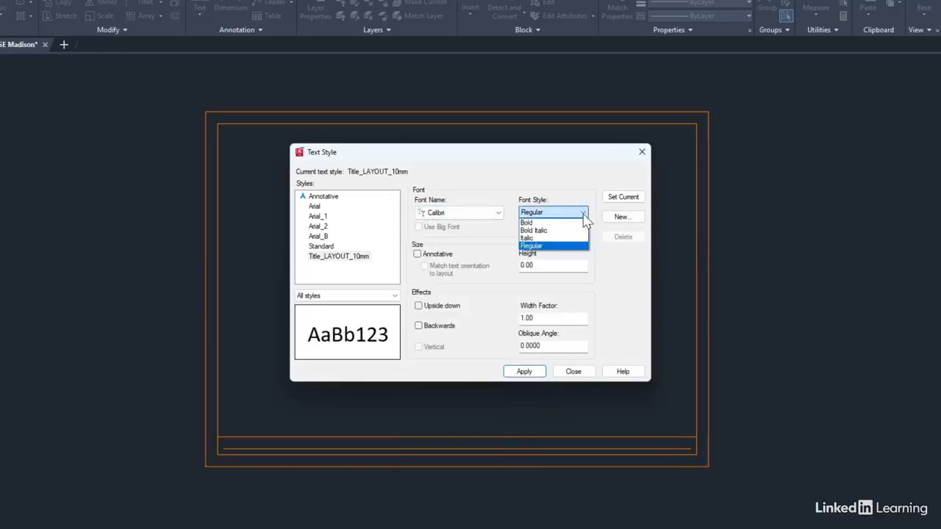
left_click(537, 231)
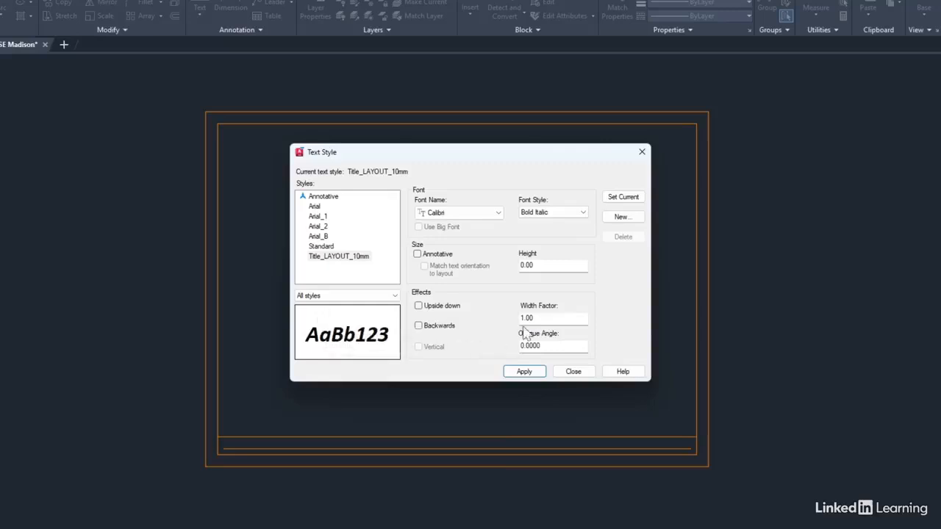
double_click(544, 267)
type("10")
left_click(522, 372)
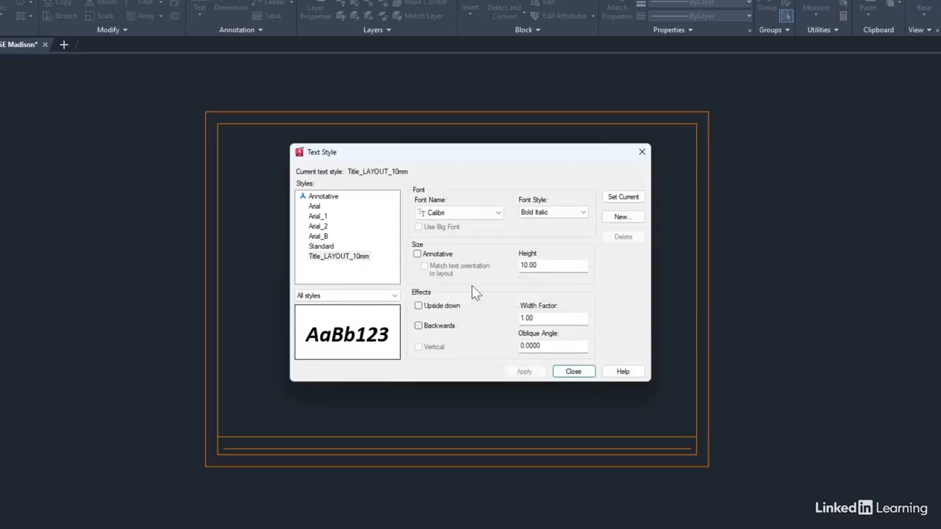
- Create another text style named Notes_LAYOUT_3.5mm based on the title style
left_click(618, 219)
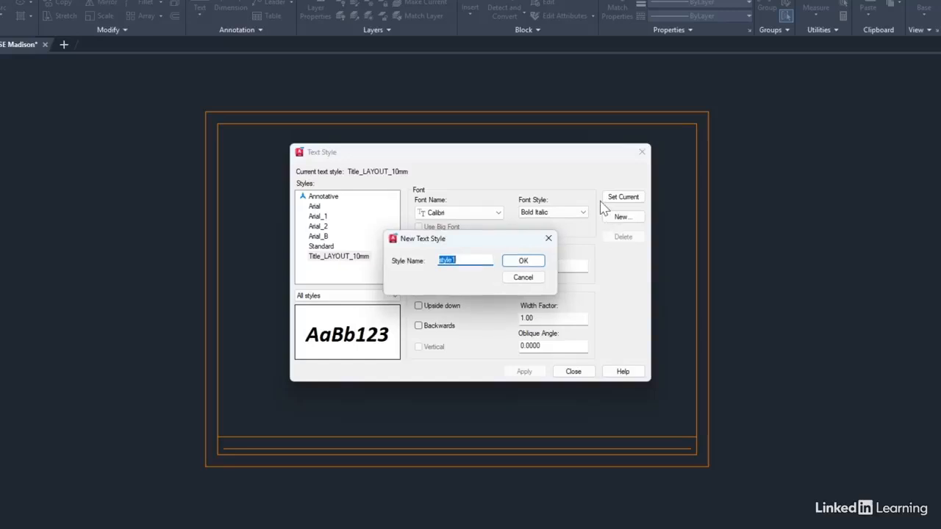
type("N")
type(".5")
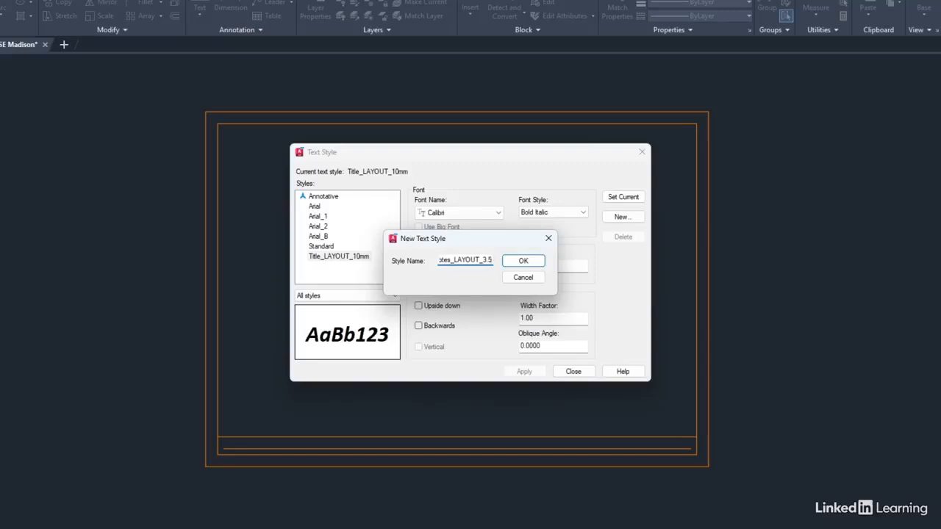
type("mm")
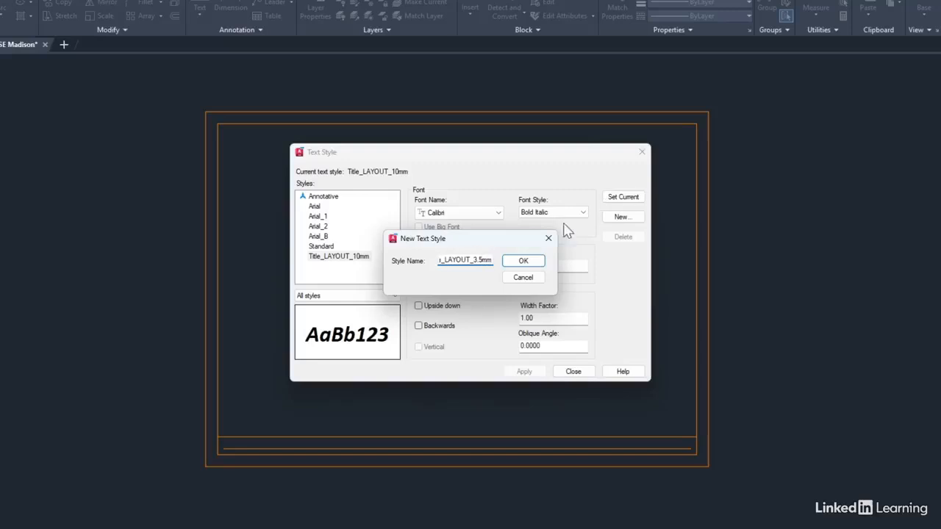
left_click(523, 261)
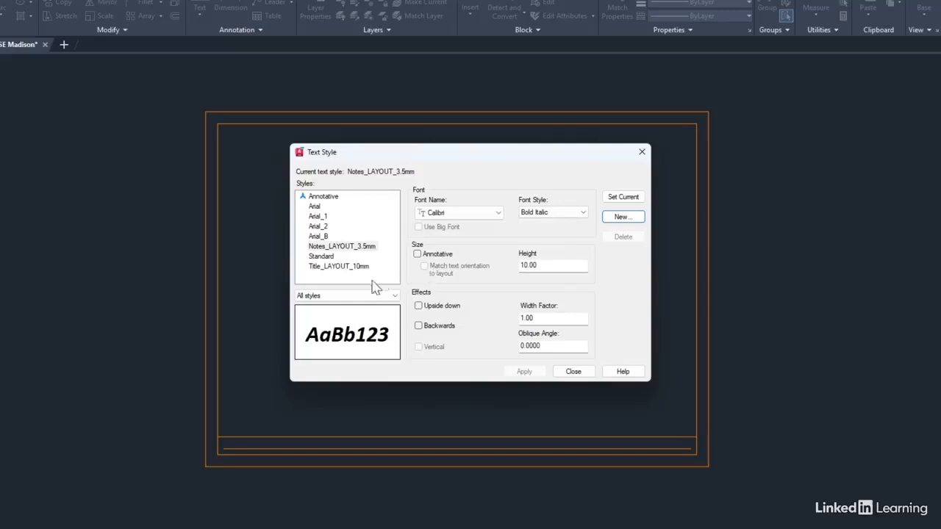
- Set the Notes_LAYOUT_3.5mm style to Regular with a text height of 3.5, and apply it
left_click(340, 247)
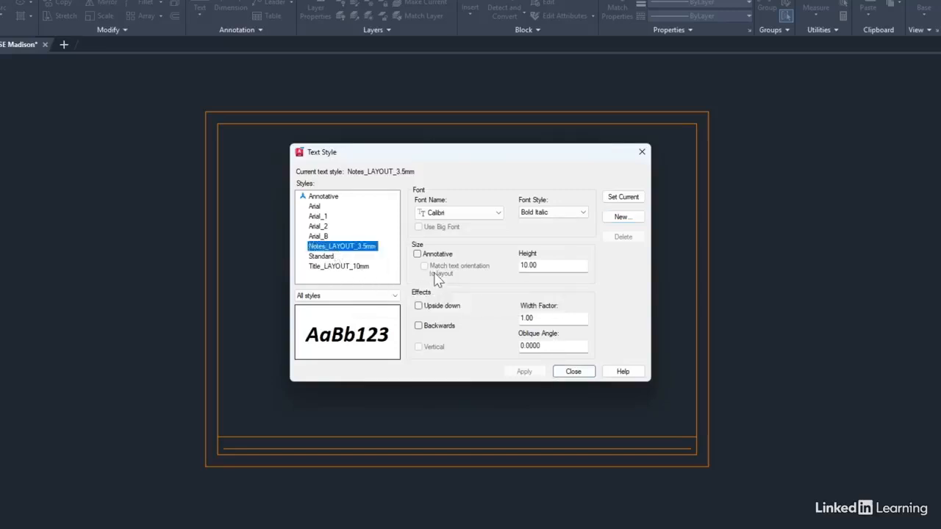
left_click(582, 213)
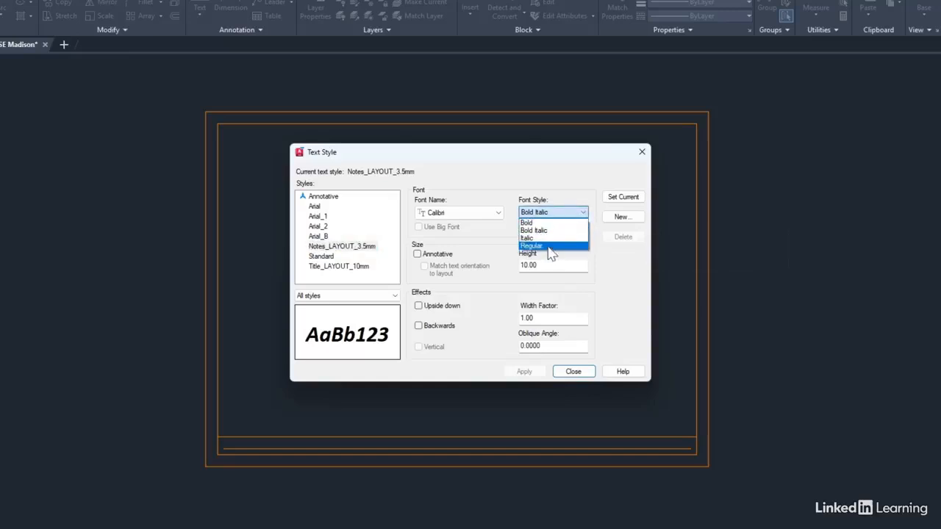
left_click(548, 246)
double_click(549, 268)
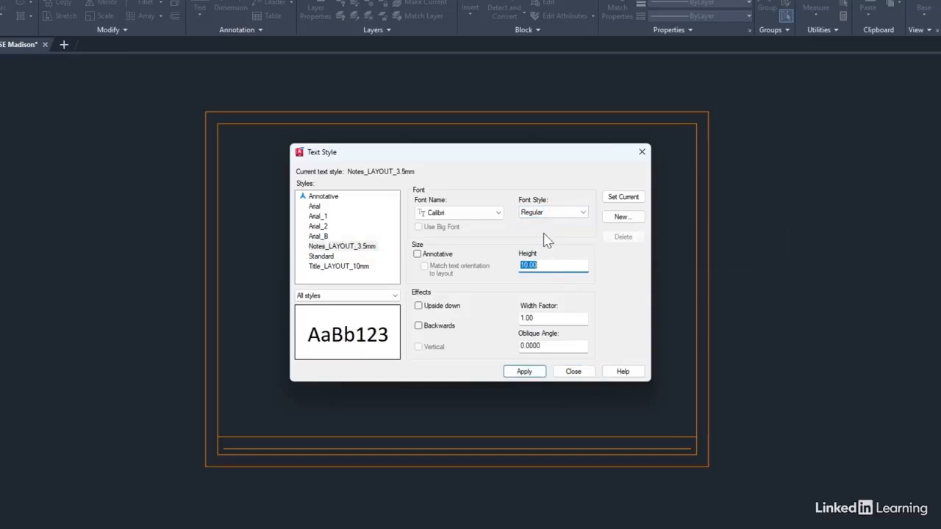
type("3.5")
left_click(526, 372)
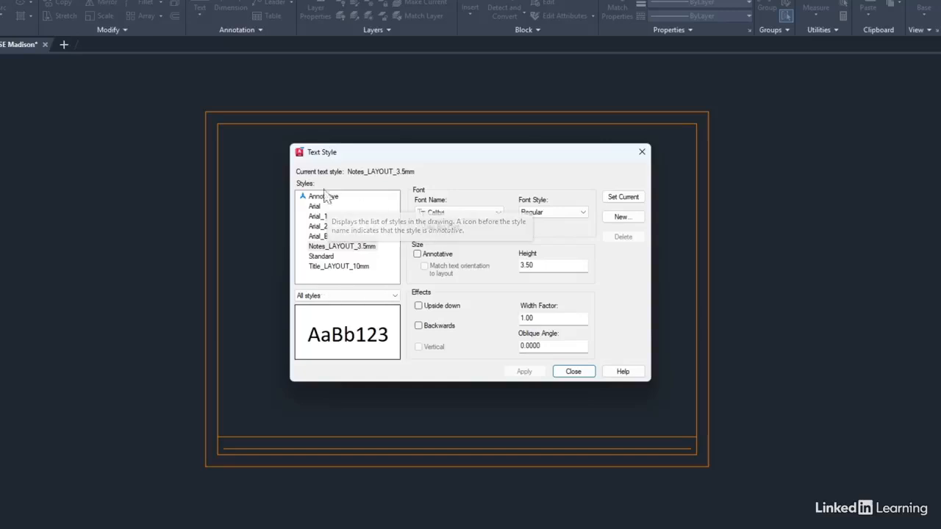
- Make Title_LAYOUT_10mm the current text style, close the style settings and check the active style
left_click(345, 267)
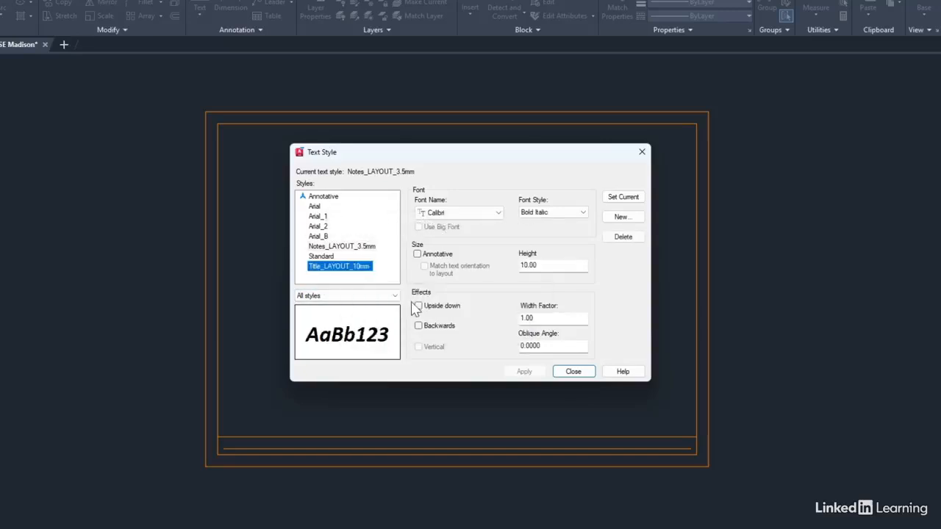
left_click(627, 199)
left_click(570, 373)
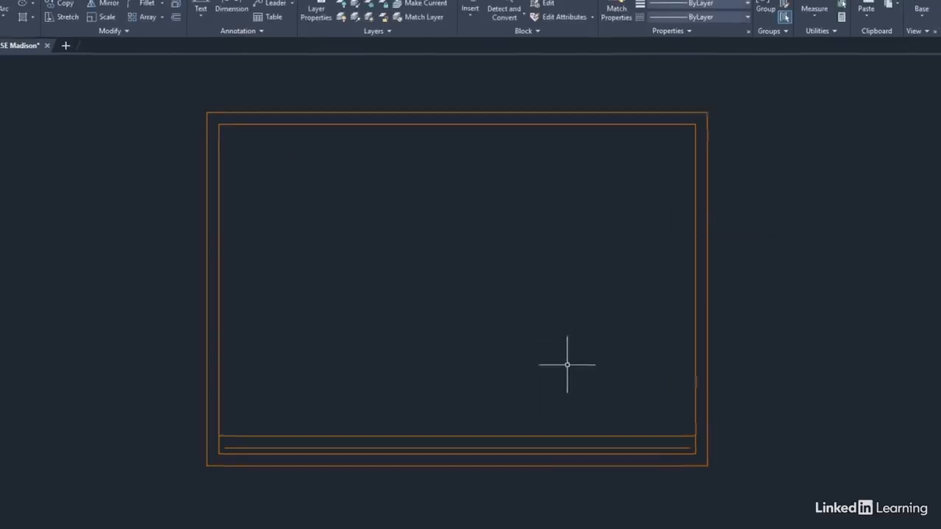
left_click(282, 53)
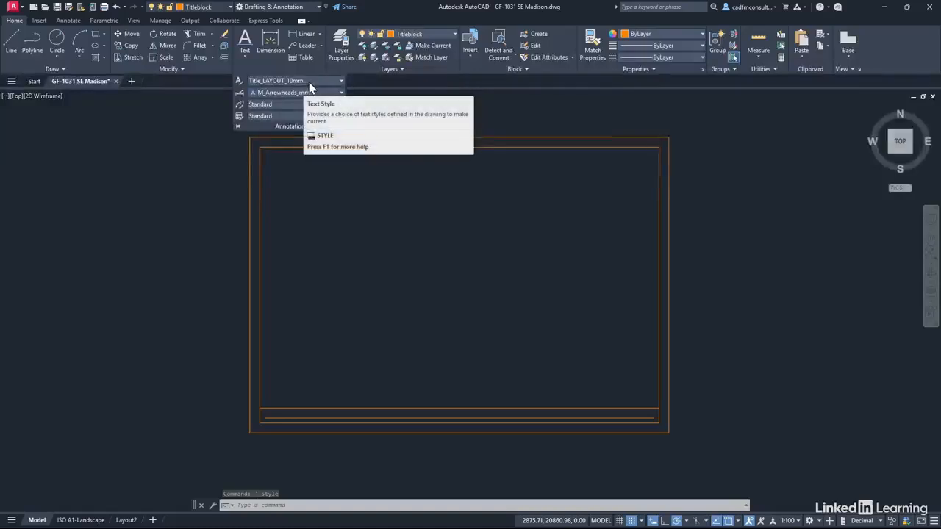
- Start a single-line text with Left justification at the left endpoint of the short line in the bottom title strip
left_click(245, 57)
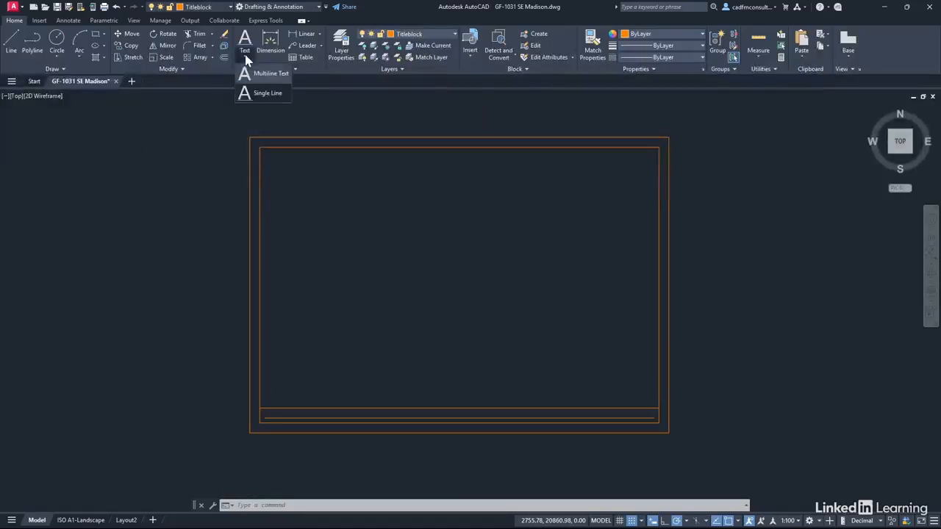
left_click(259, 94)
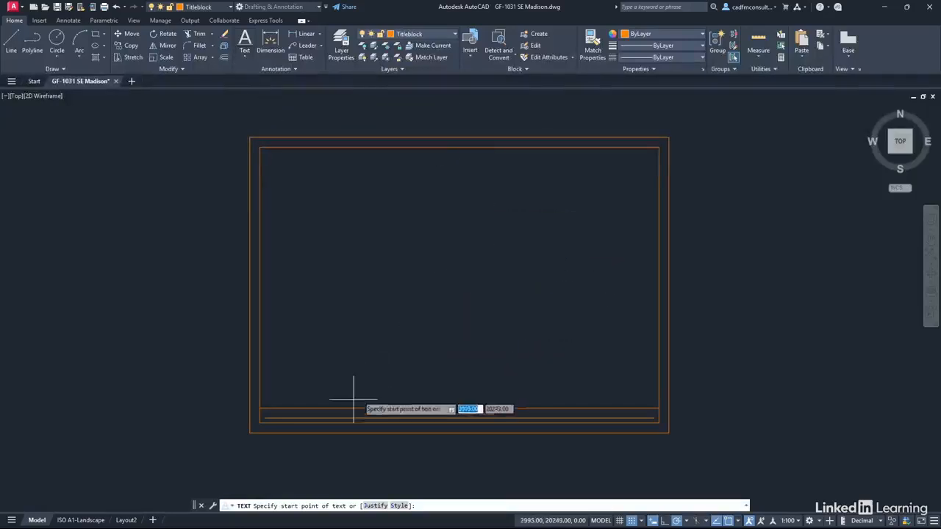
scroll(279, 412, "up", 5)
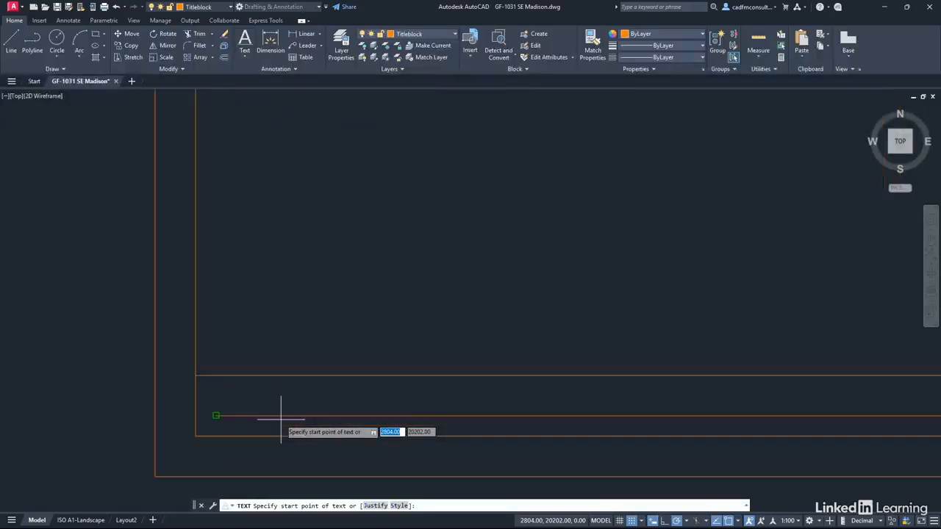
mouse_move(329, 327)
middle_mouse_down()
mouse_move(373, 227)
mouse_move(310, 191)
middle_mouse_up()
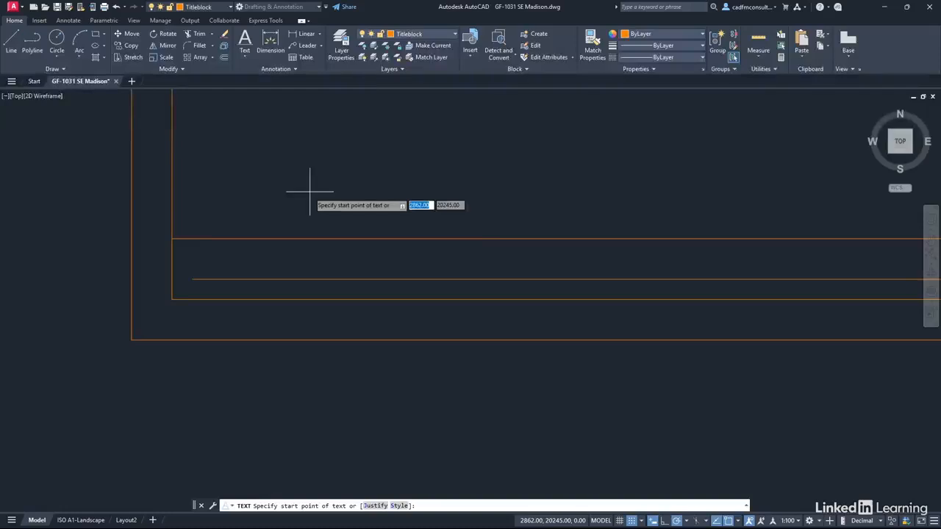
right_click(317, 123)
left_click(346, 175)
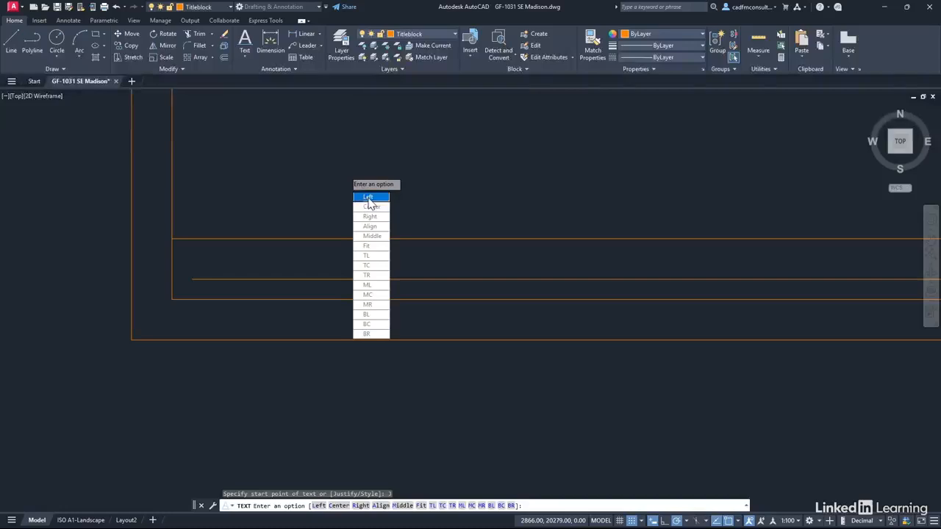
left_click(368, 199)
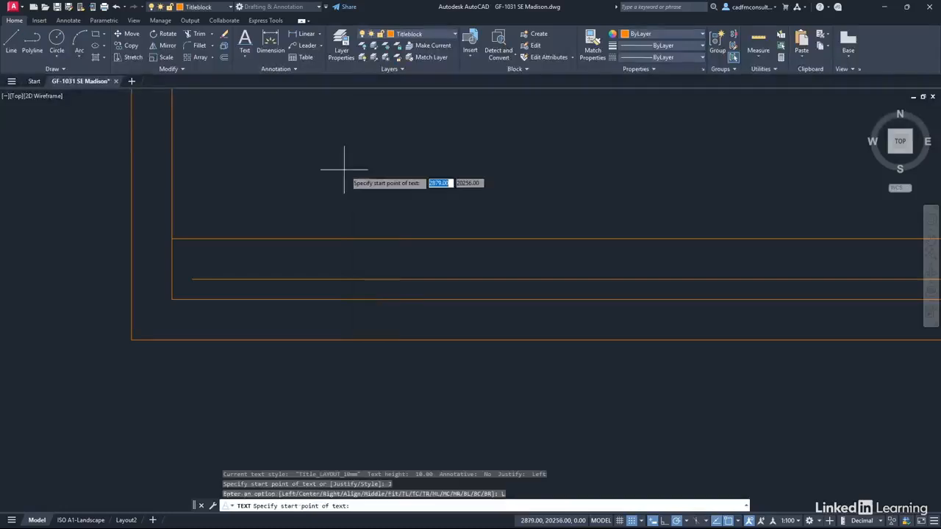
left_click(192, 280)
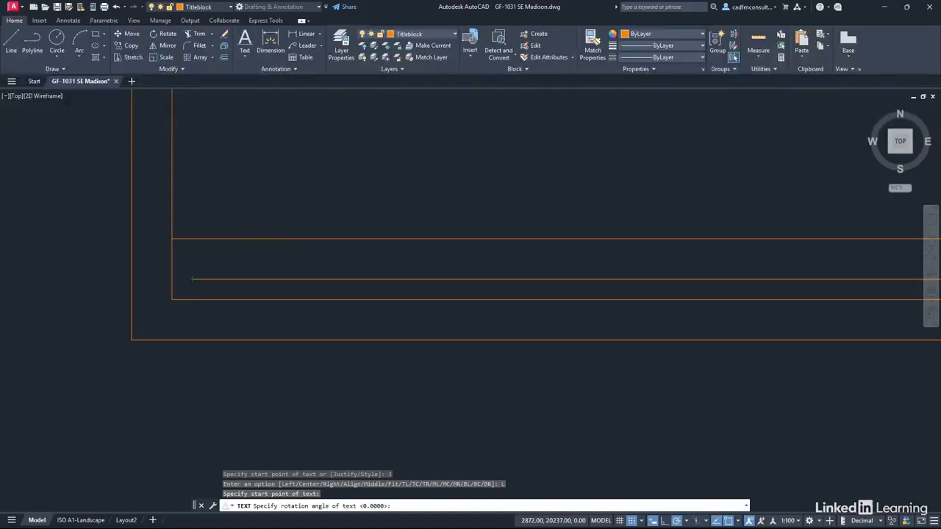
- Accept the 0 rotation angle and enter the title text "Ground Floor Plan" in the bottom title strip
key("Return")
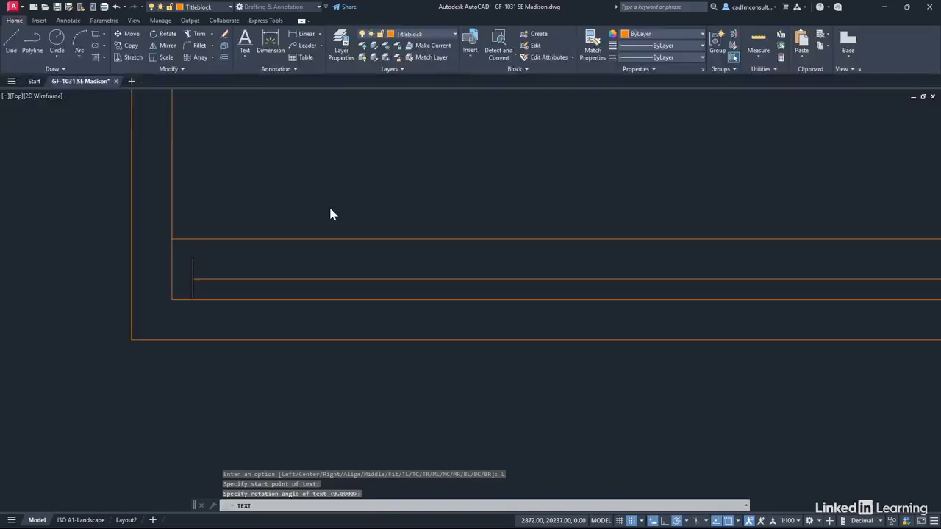
type("G")
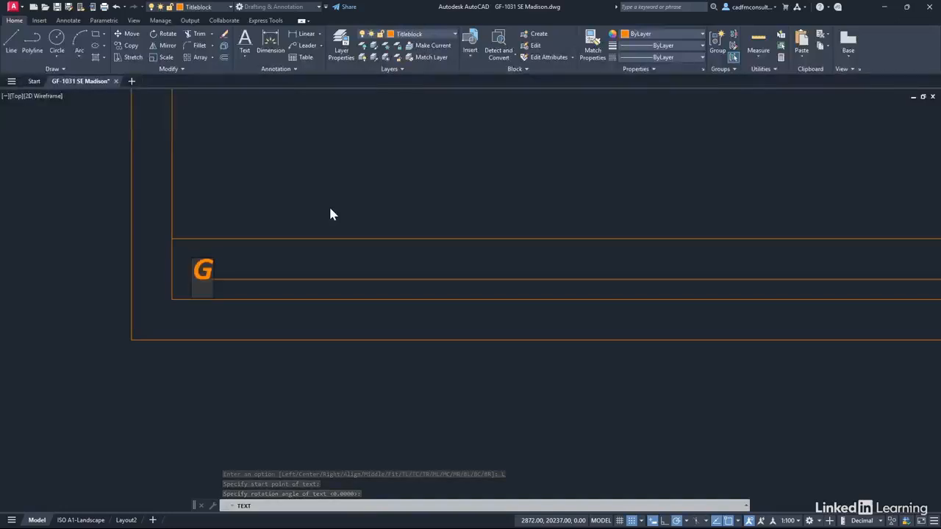
type("round")
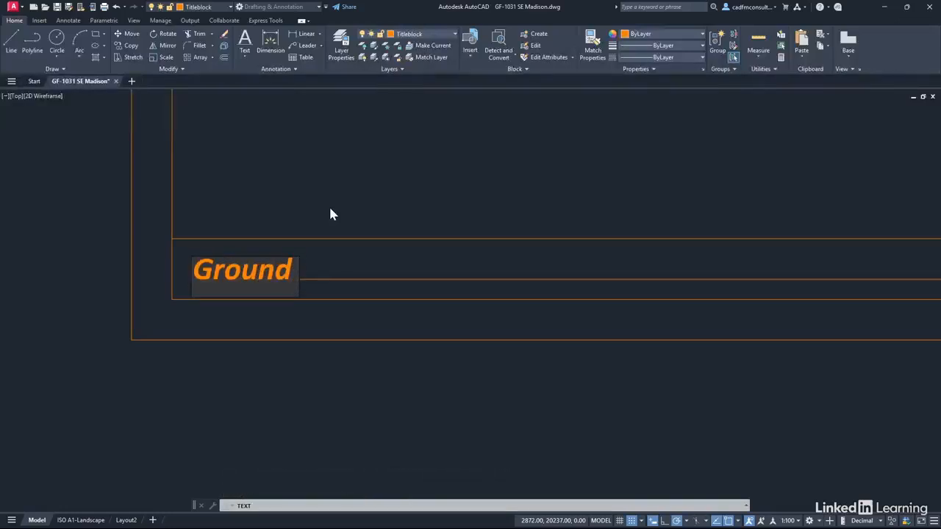
type(" Floor")
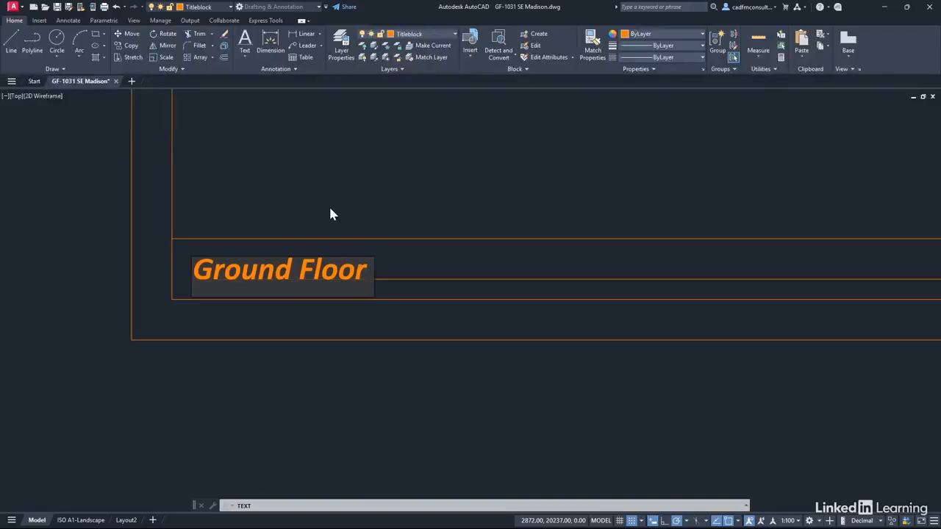
type(" Plan")
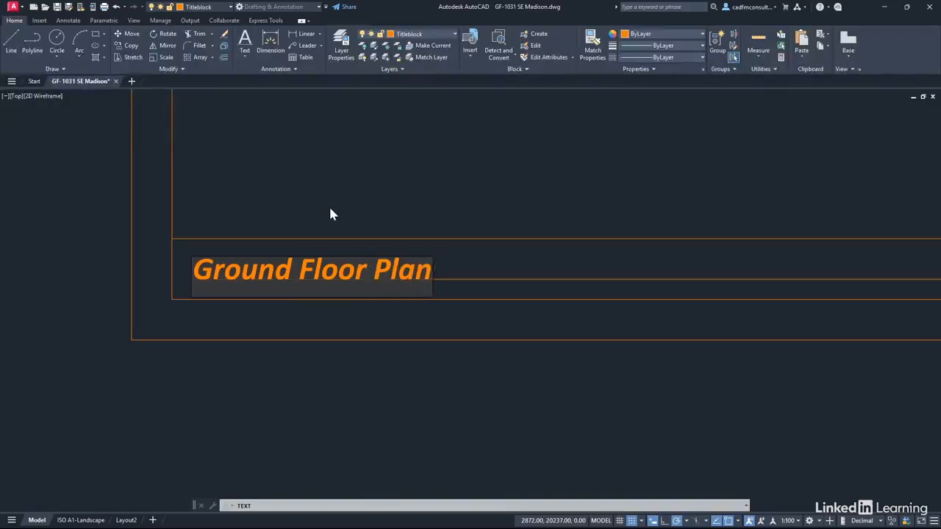
key("Return")
key("Return")
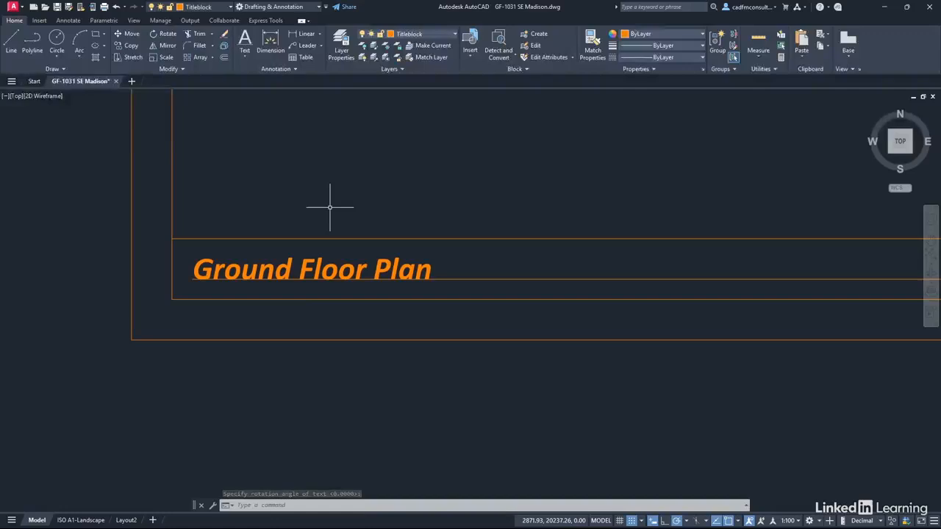
- Start a single-line text with Right justification at the right endpoint of the short line in the title strip, with 0 rotation
scroll(473, 203, "down", 2)
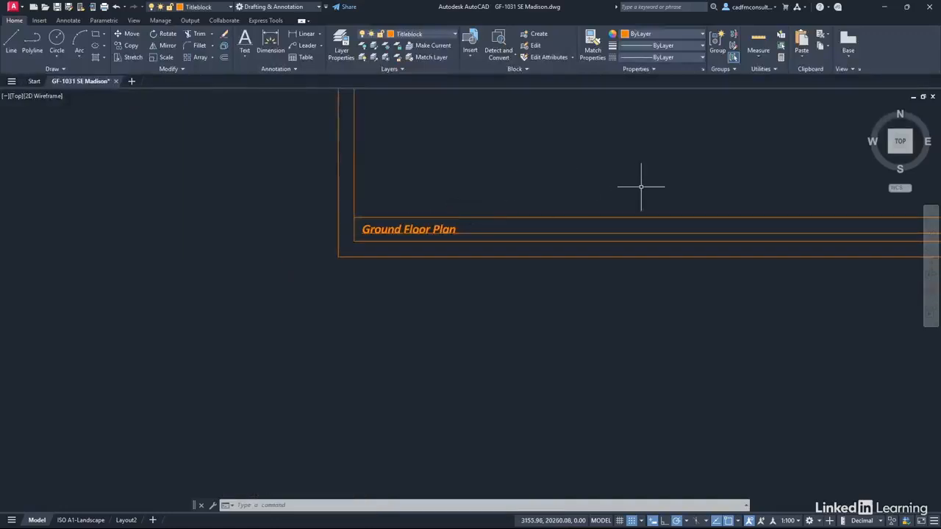
mouse_move(641, 187)
middle_mouse_down()
mouse_move(243, 172)
mouse_move(212, 216)
middle_mouse_up()
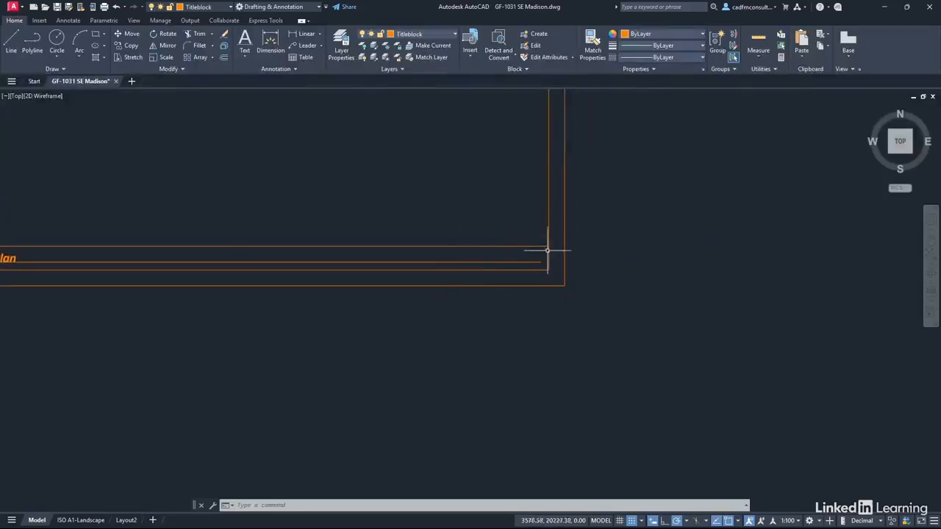
scroll(528, 270, "up", 2)
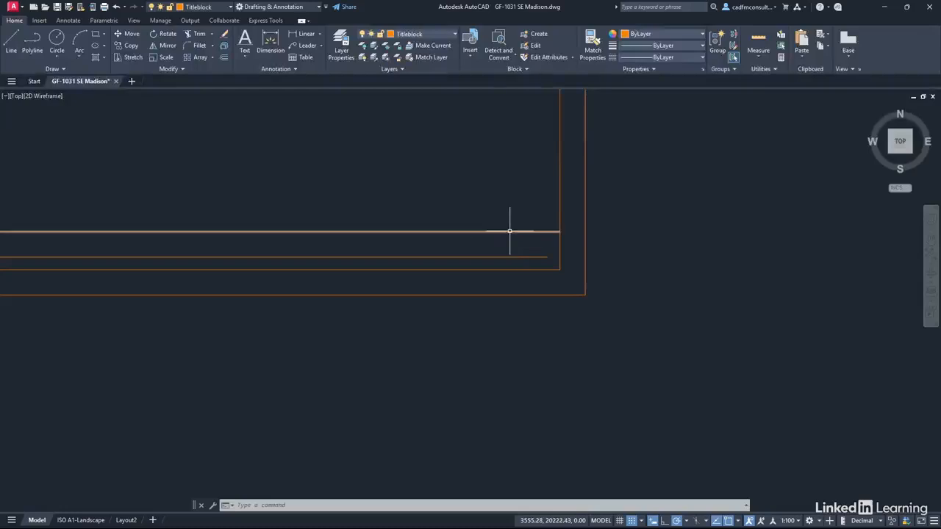
left_click(244, 53)
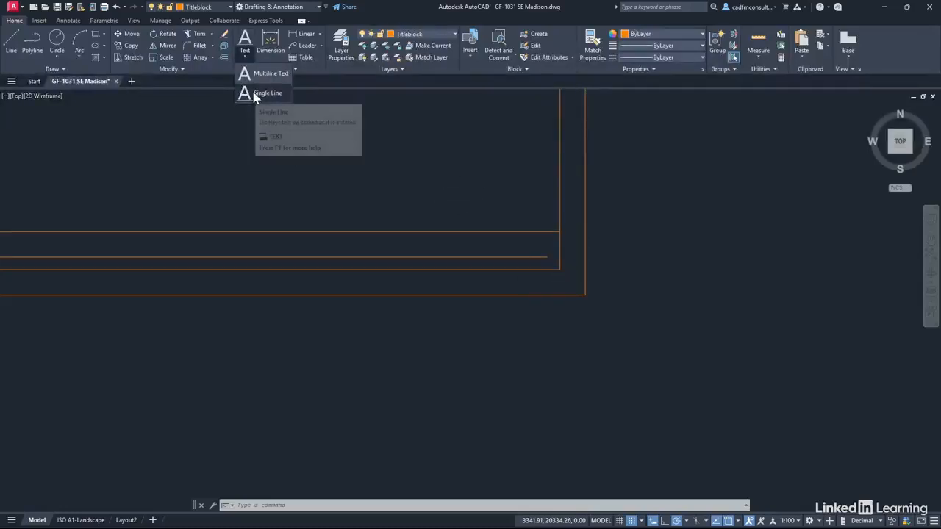
left_click(255, 94)
right_click(402, 157)
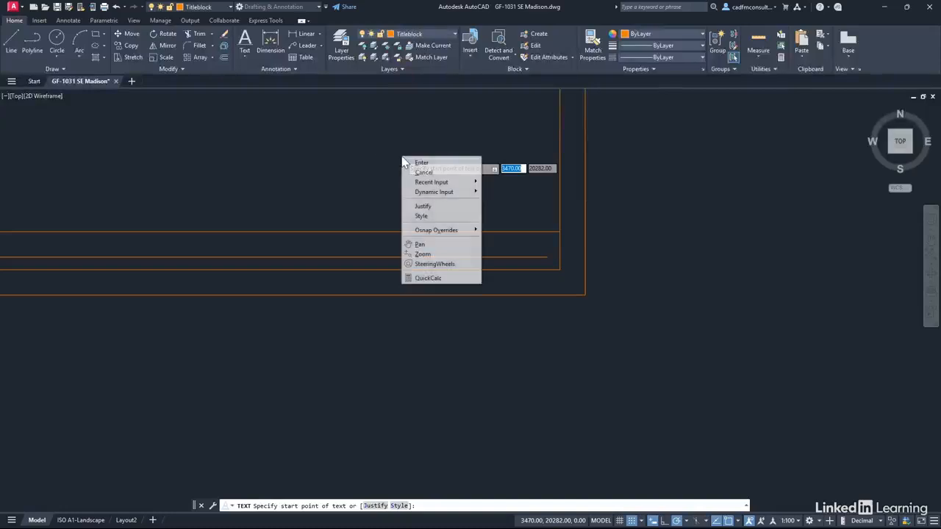
left_click(425, 206)
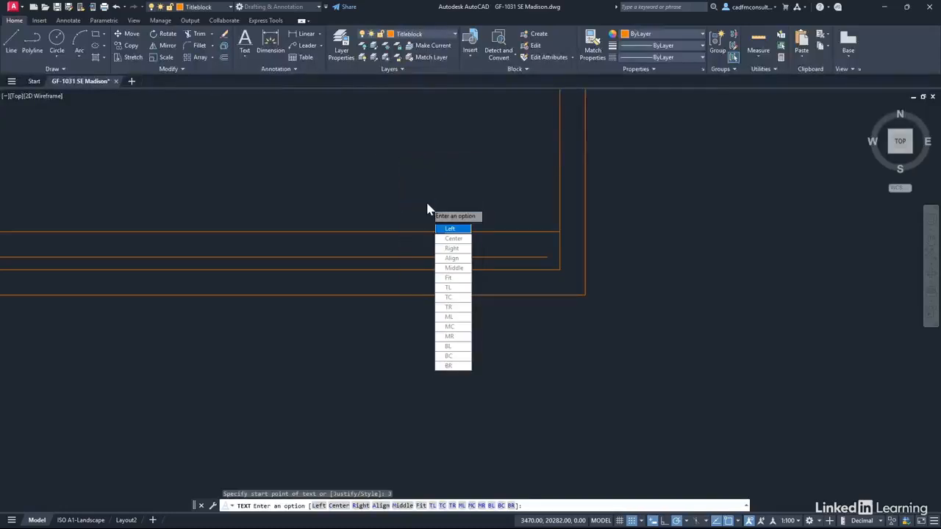
left_click(451, 249)
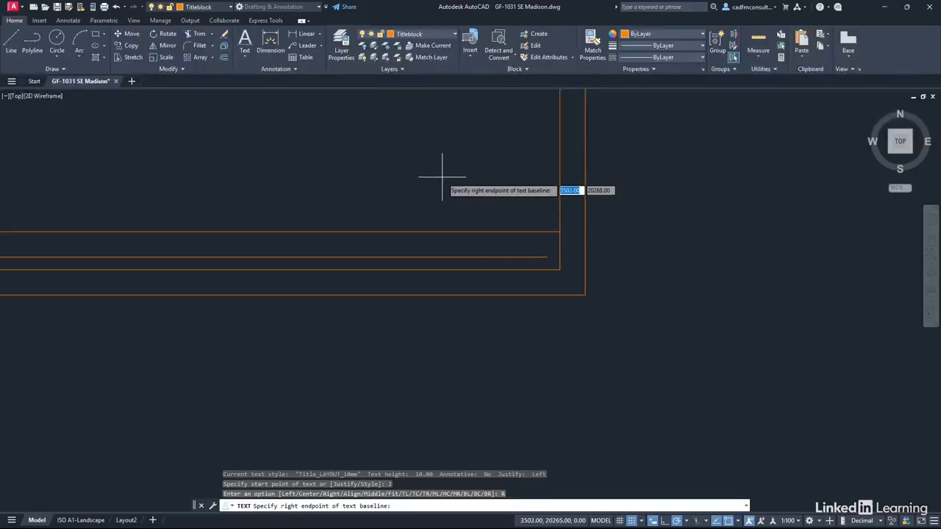
left_click(547, 257)
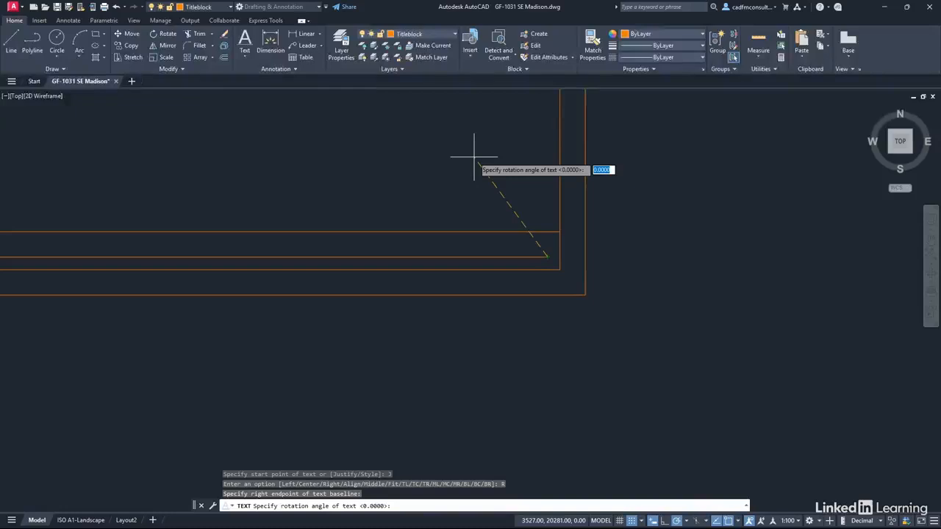
key("Return")
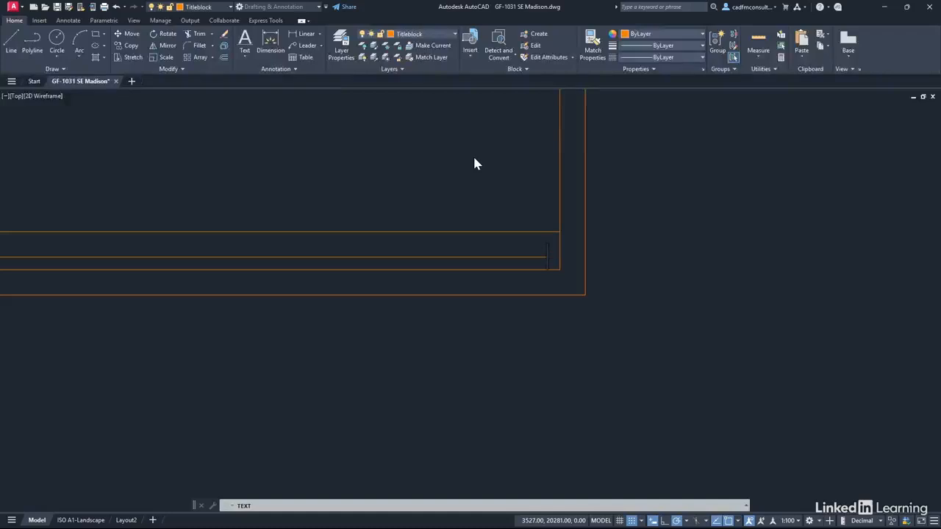
- Enter "LinkedIn Learning" as the right-justified title text and finish the text command
type("Lin")
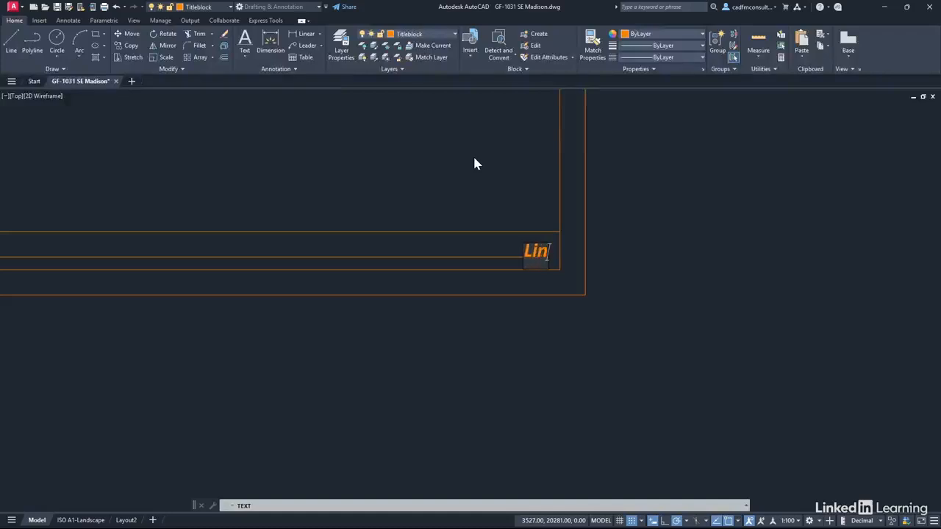
type("kedIn ")
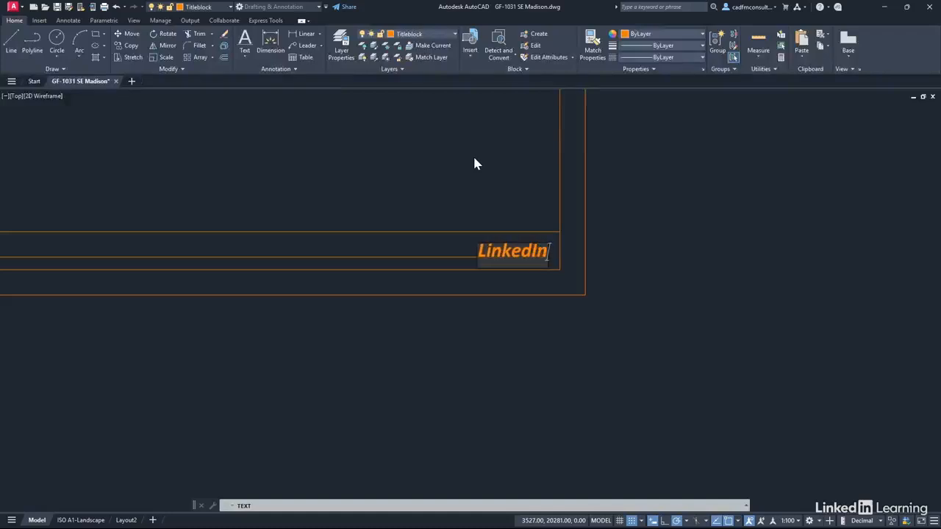
type("Learning")
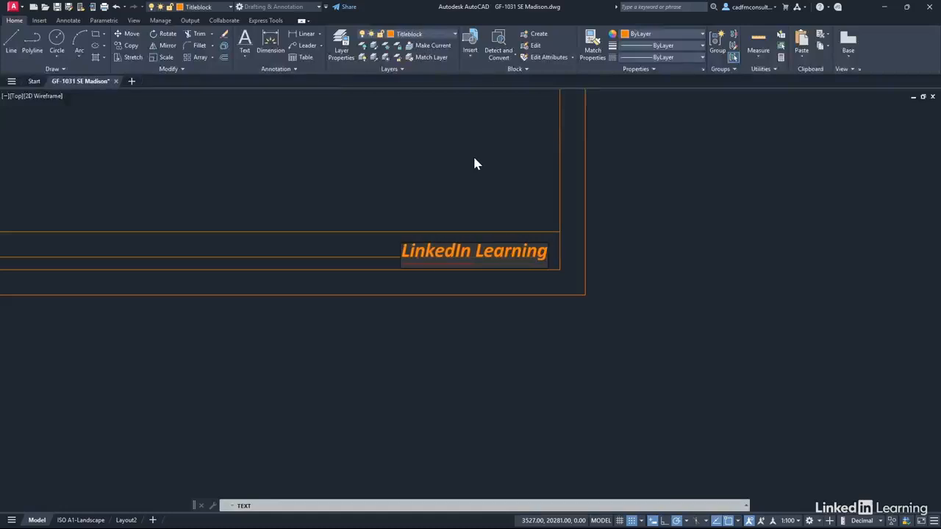
key("Return")
key("Return")
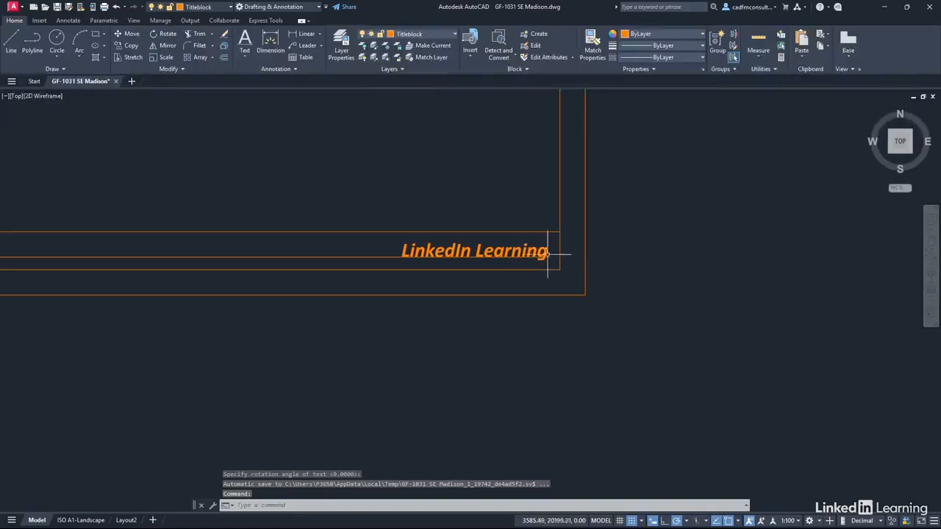
- Erase the short guide line that runs beneath the two title texts in the bottom strip
scroll(240, 194, "down", 2)
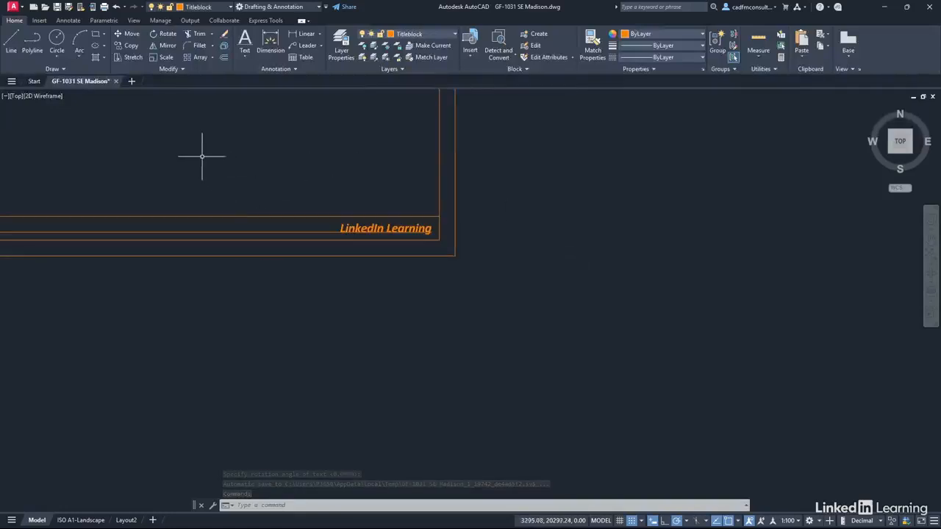
mouse_move(199, 142)
middle_mouse_down()
mouse_move(351, 271)
mouse_move(367, 267)
middle_mouse_up()
scroll(354, 256, "down", 1)
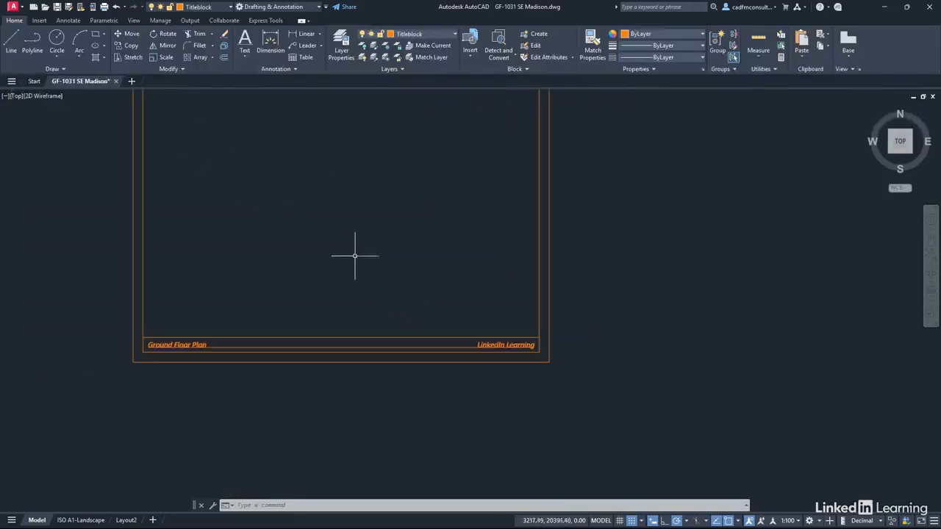
mouse_move(319, 203)
middle_mouse_down()
mouse_move(431, 272)
mouse_move(437, 259)
middle_mouse_up()
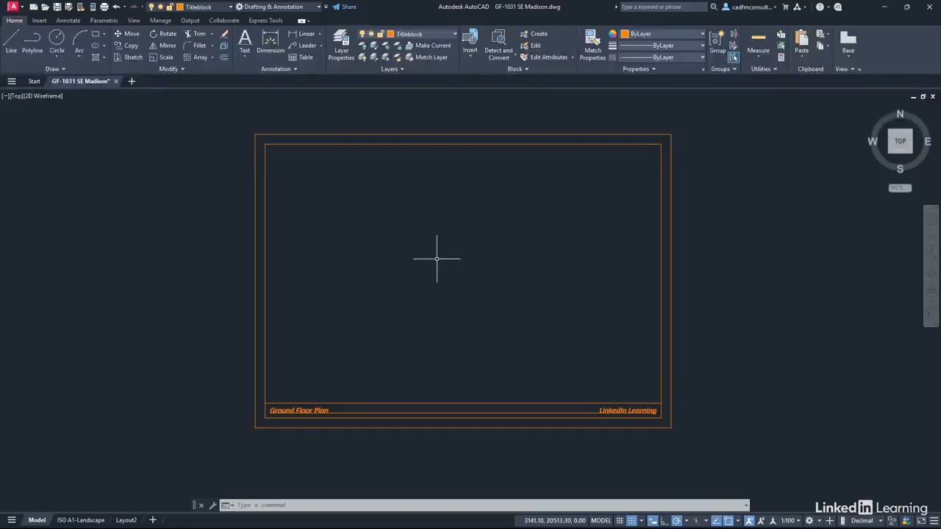
left_click(459, 414)
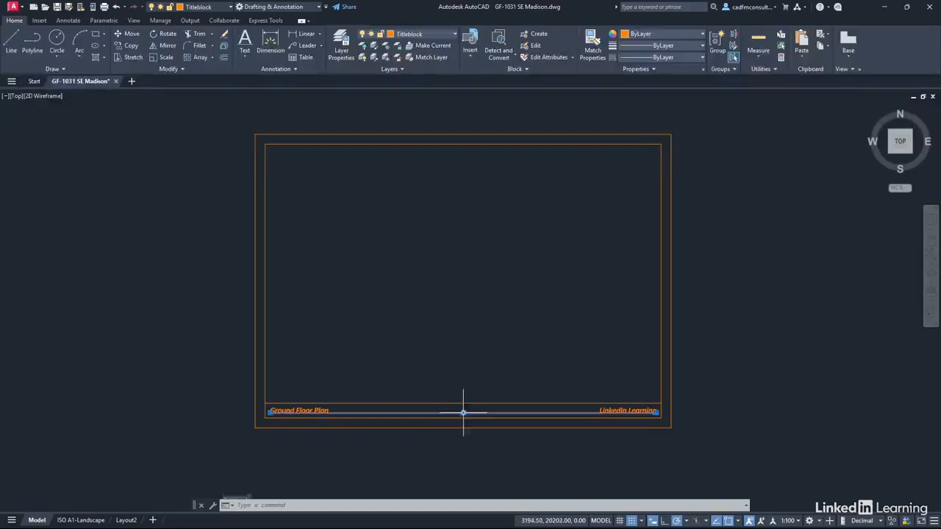
right_click(449, 225)
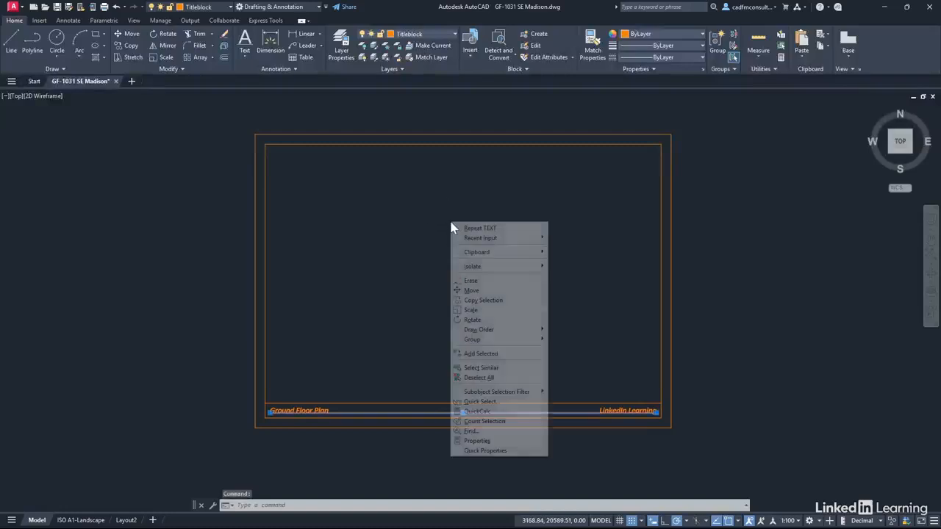
left_click(478, 275)
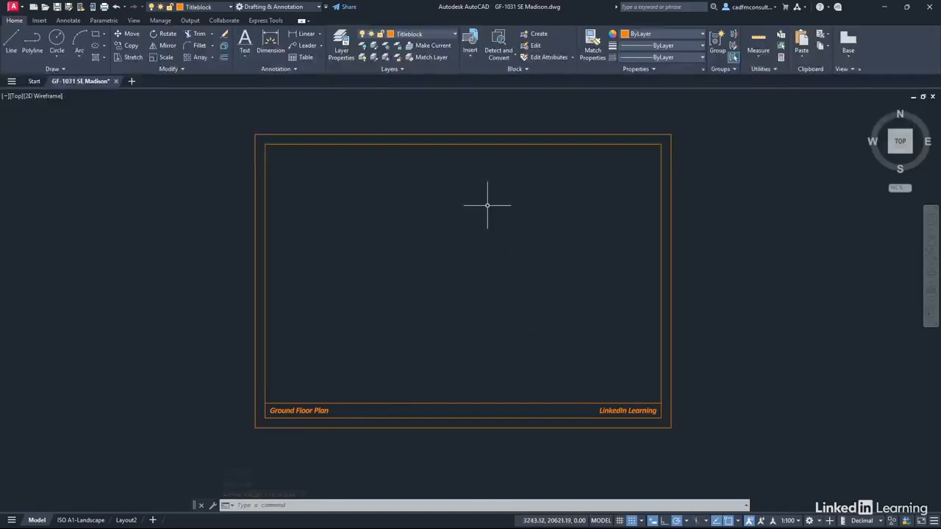
- Make Notes_LAYOUT_3.5mm the current text style
left_click(295, 70)
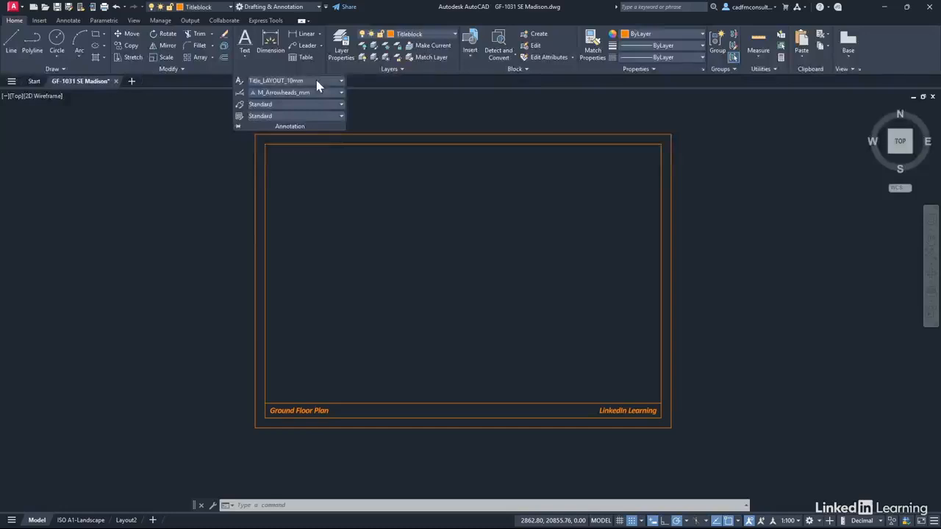
left_click(318, 81)
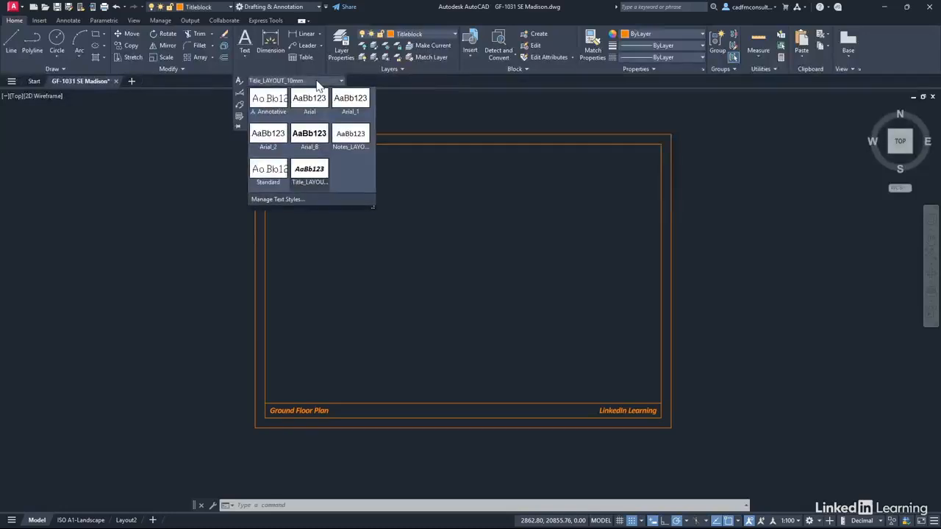
left_click(357, 149)
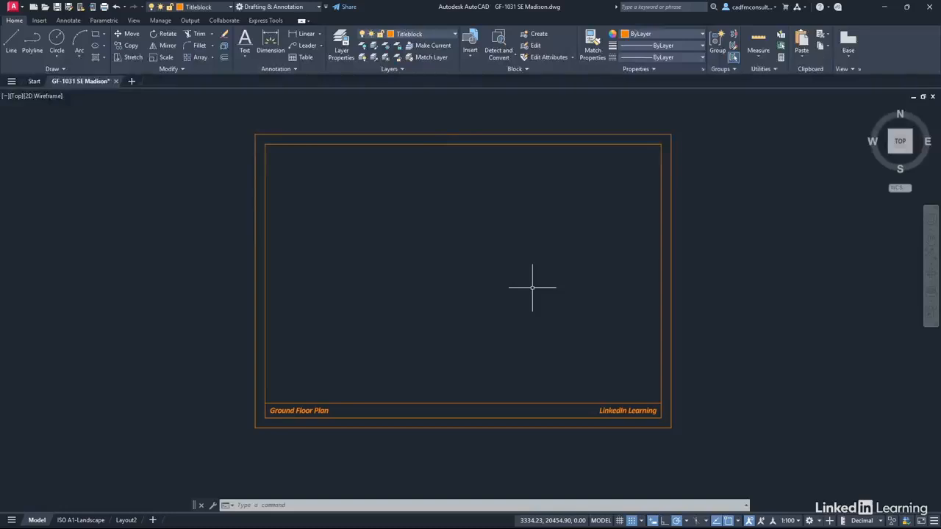
- Move the "Ground Floor Plan" and "LinkedIn Learning" texts to the Titletext layer and clear the selection
left_click(305, 409)
left_click(620, 410)
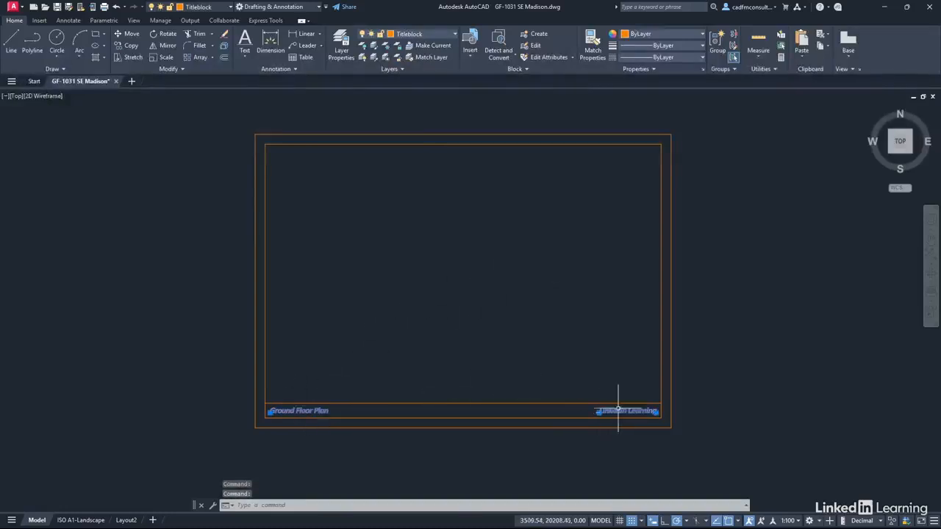
left_click(454, 36)
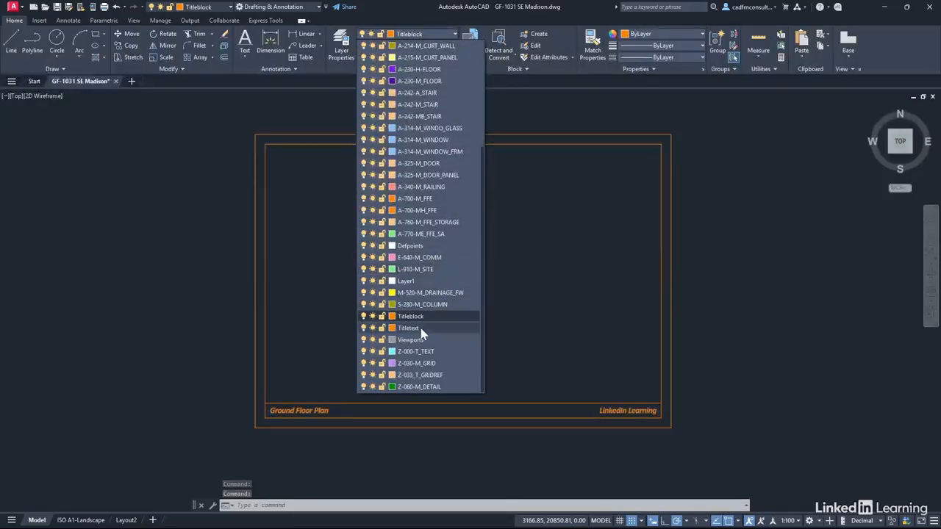
left_click(420, 329)
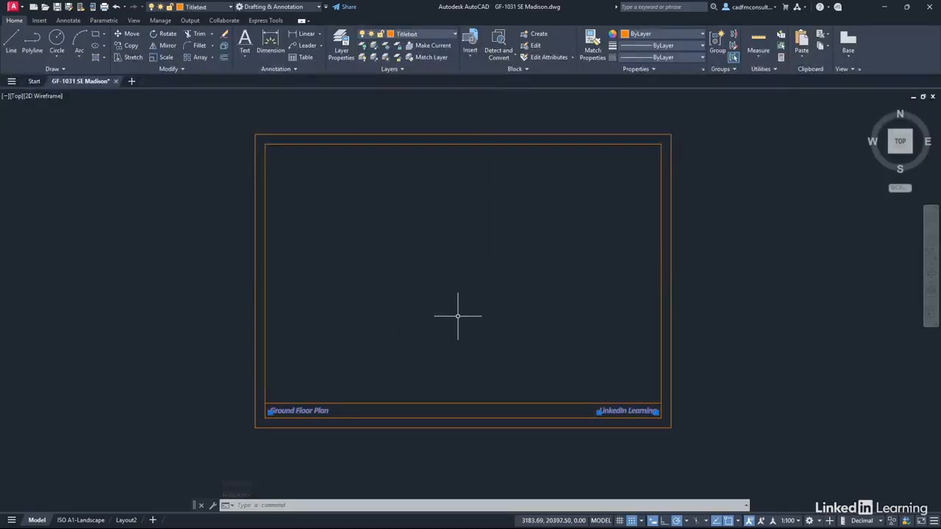
key("Escape")
key("Escape")
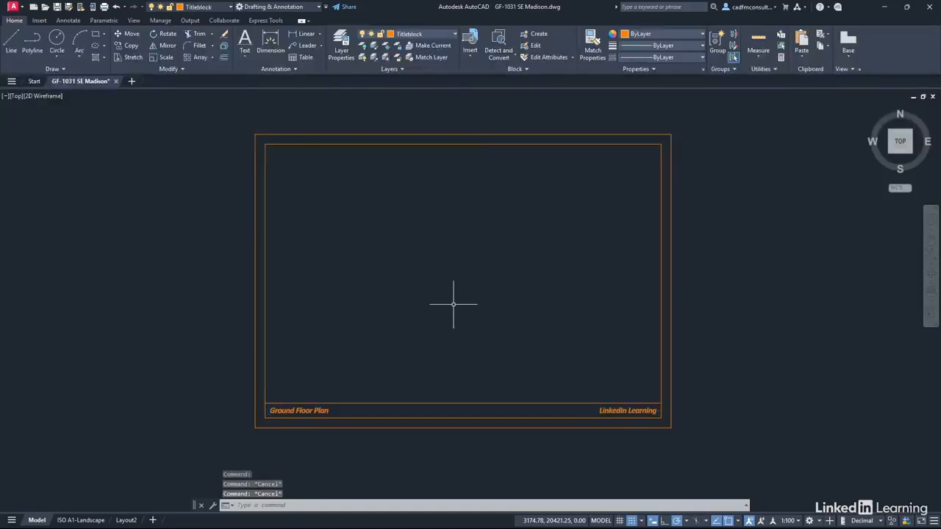
- Make Titletext the current layer, with nothing selected
left_click(454, 37)
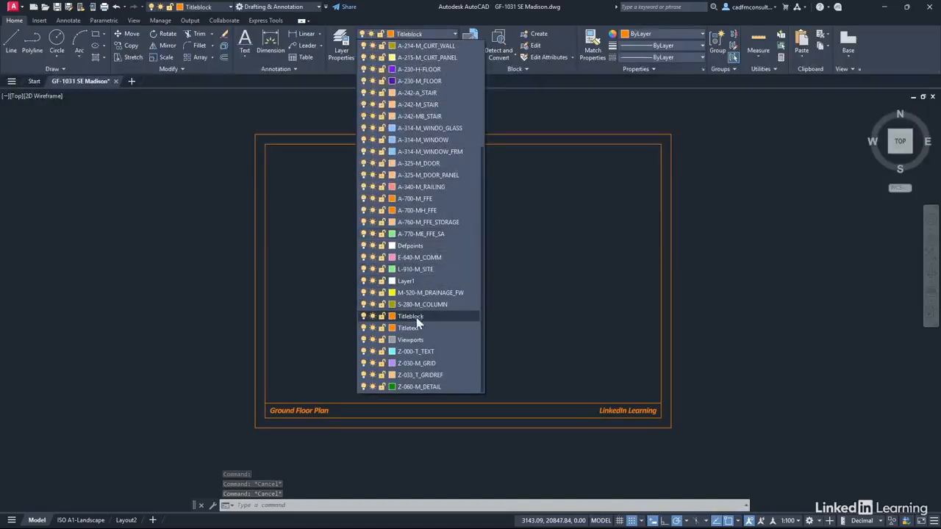
left_click(410, 328)
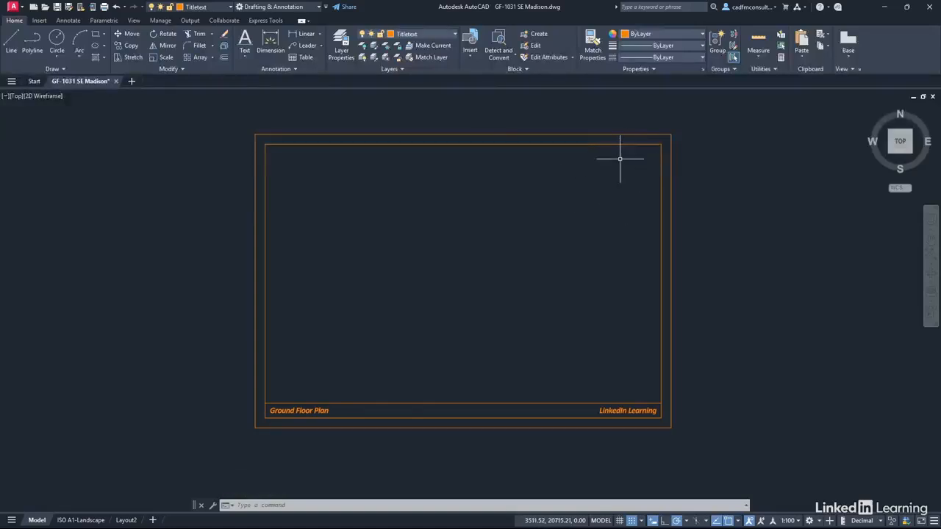
scroll(619, 158, "up", 4)
mouse_move(652, 147)
middle_mouse_down()
mouse_move(611, 196)
mouse_move(540, 227)
middle_mouse_up()
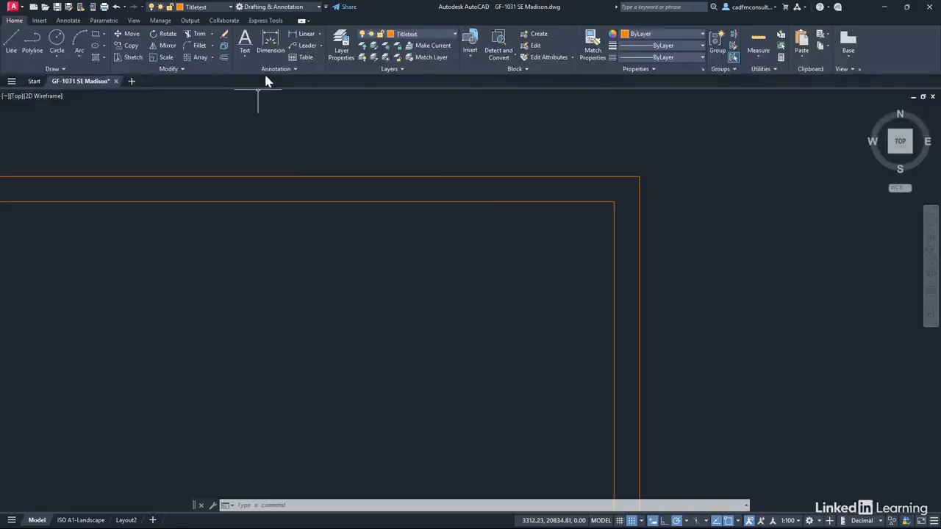
- Start a multiline text frame just inside the inner border's upper-right corner and enter the heading "NOTES:" on its own line
left_click(244, 56)
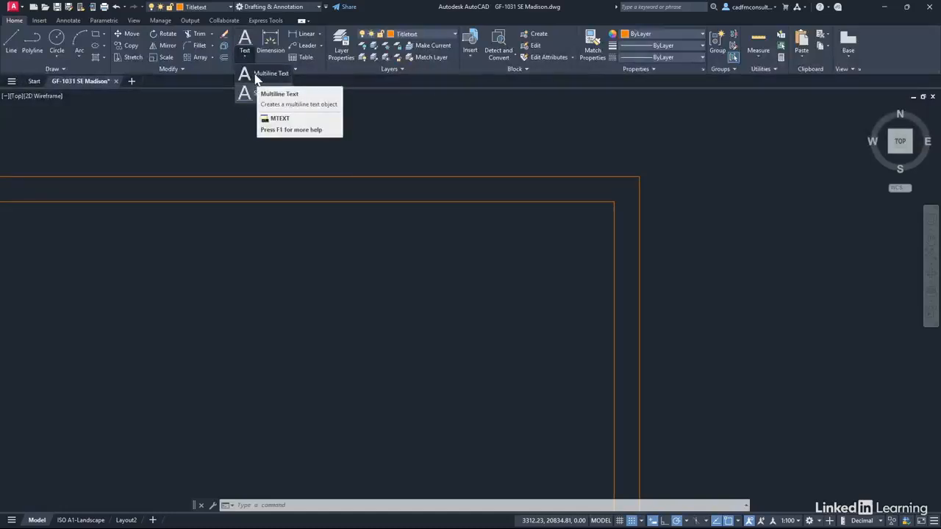
left_click(261, 73)
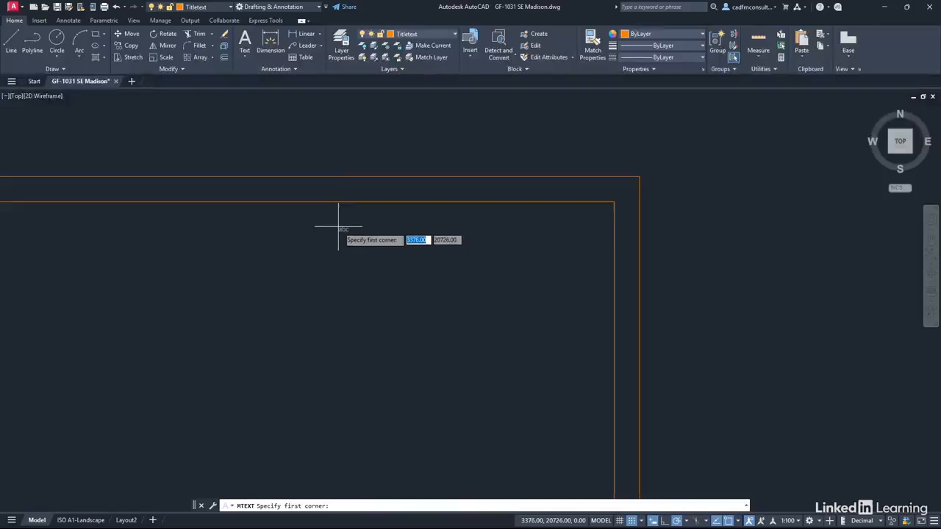
left_click(360, 214)
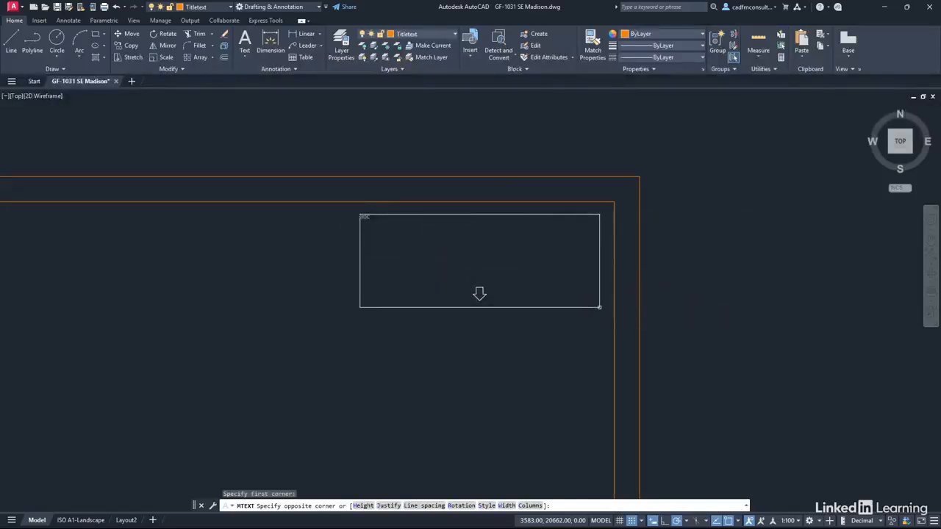
left_click(599, 307)
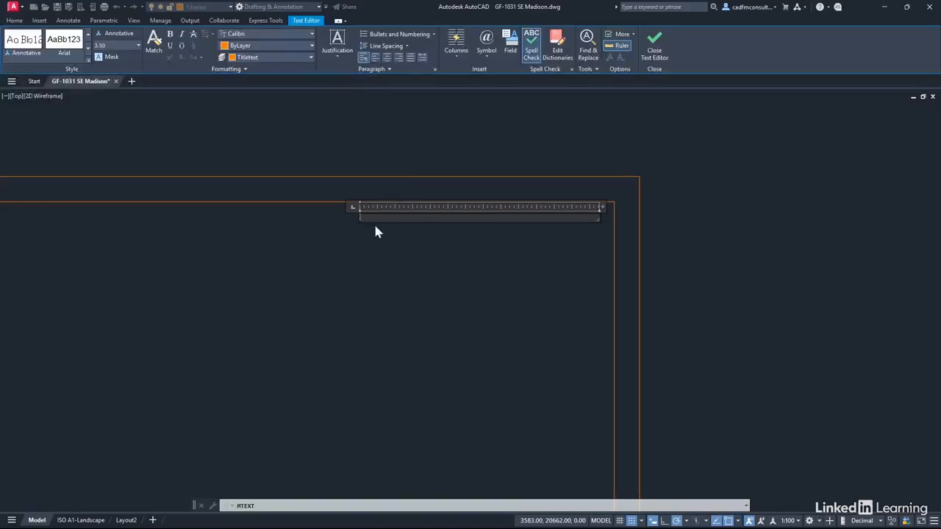
scroll(369, 212, "up", 4)
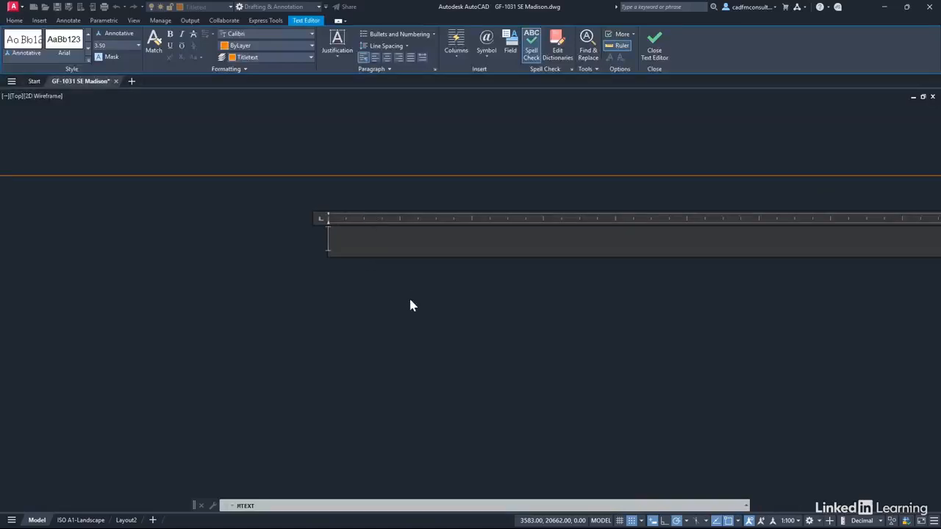
type("NO")
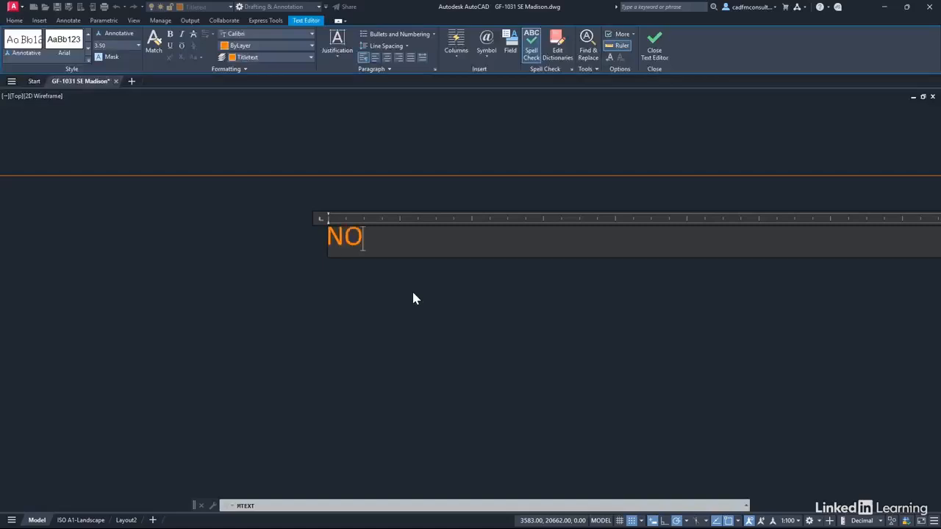
type("TES:")
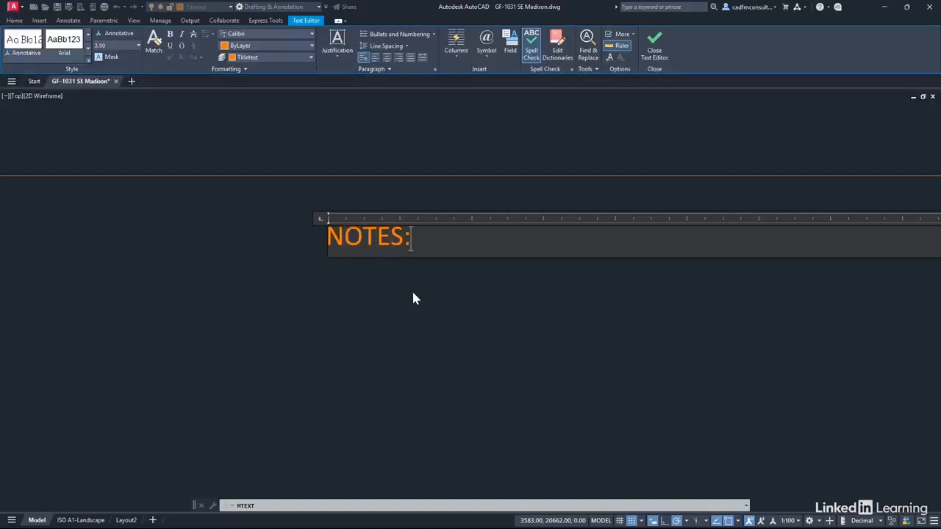
key("Return")
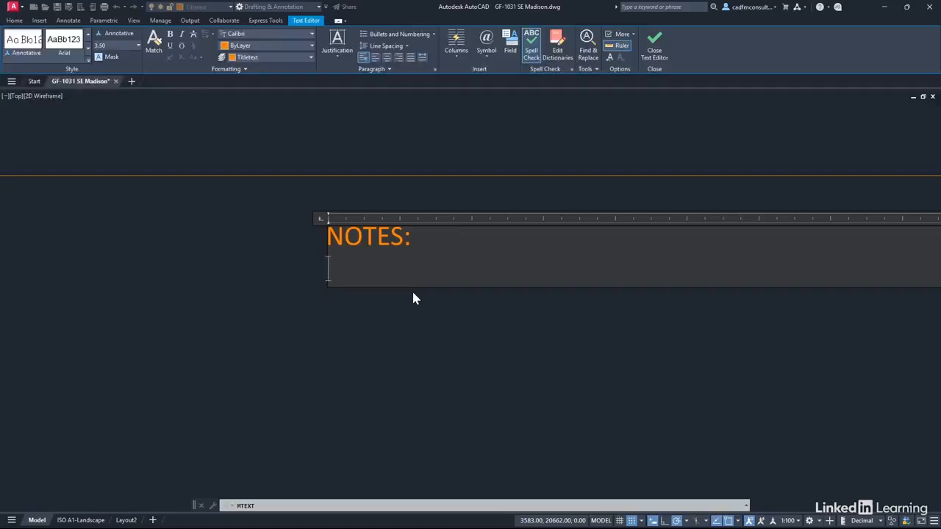
- Add numbered note 1 under the heading, reading "All dimensions are in millimetres.", and begin the next list item
type("1")
type(".")
key("Tab")
type("All d")
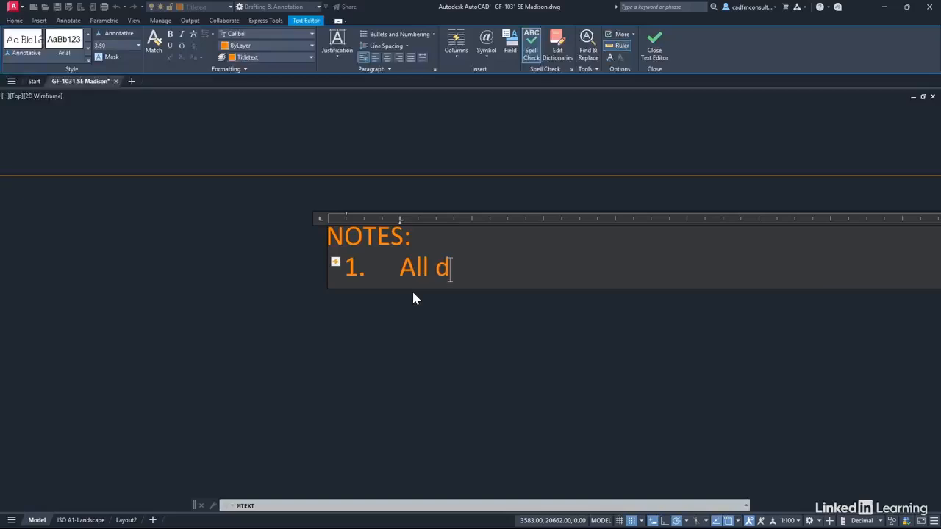
type("imensions a")
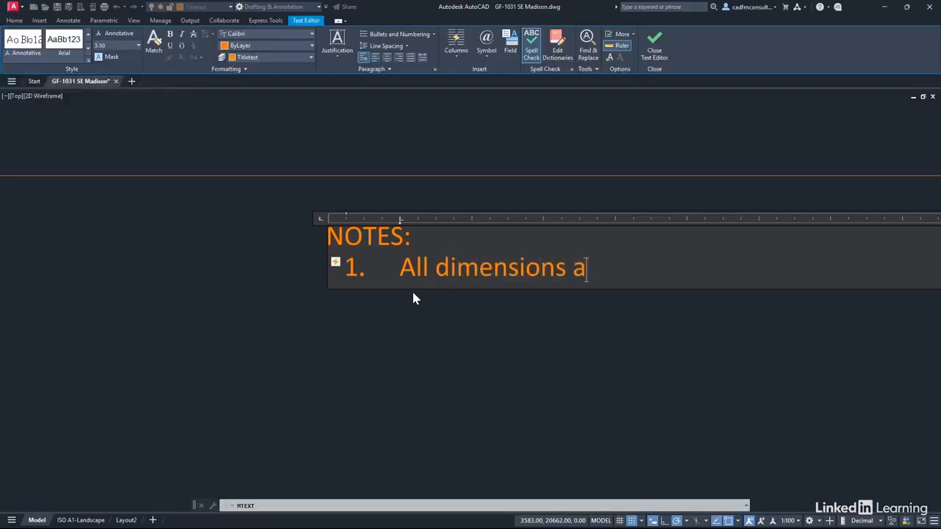
type("re in millimetres")
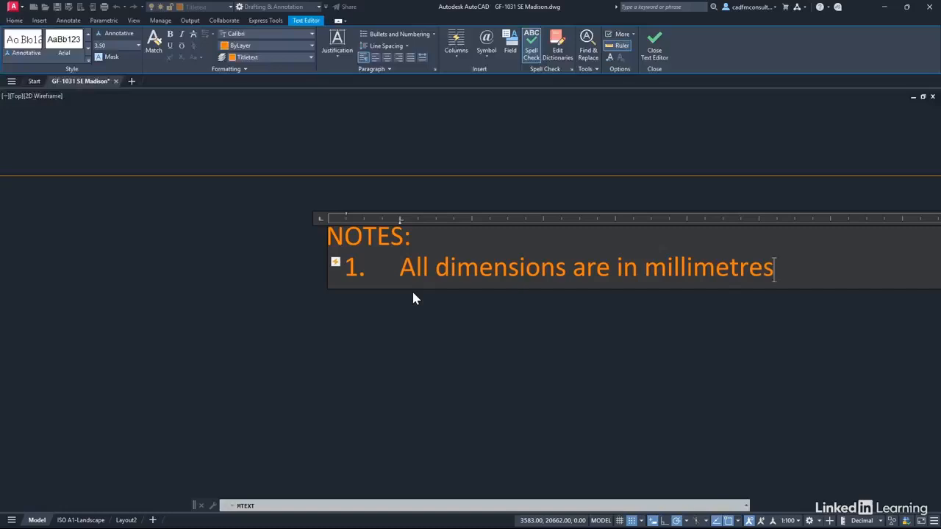
type(".")
key("Return")
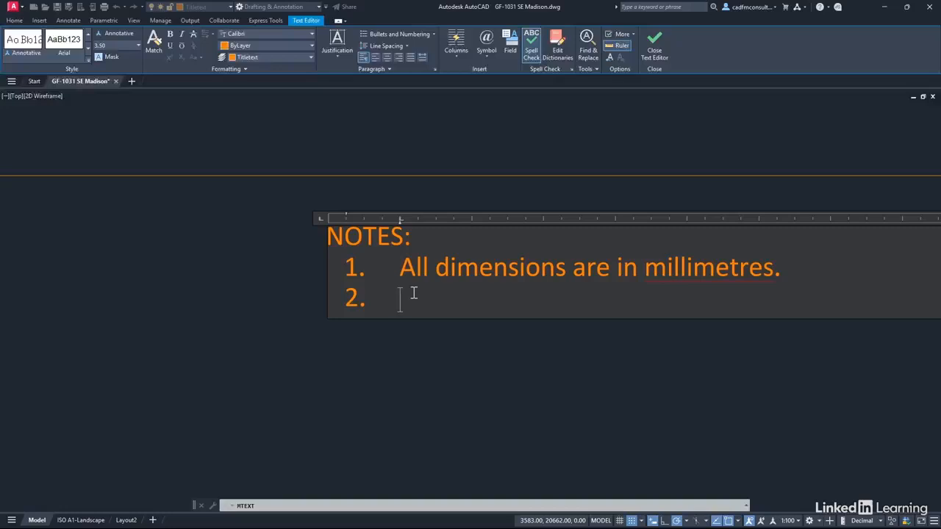
- Write note 2 as "Do not dimension from the drawing." and finish the multiline text
type("Do not ")
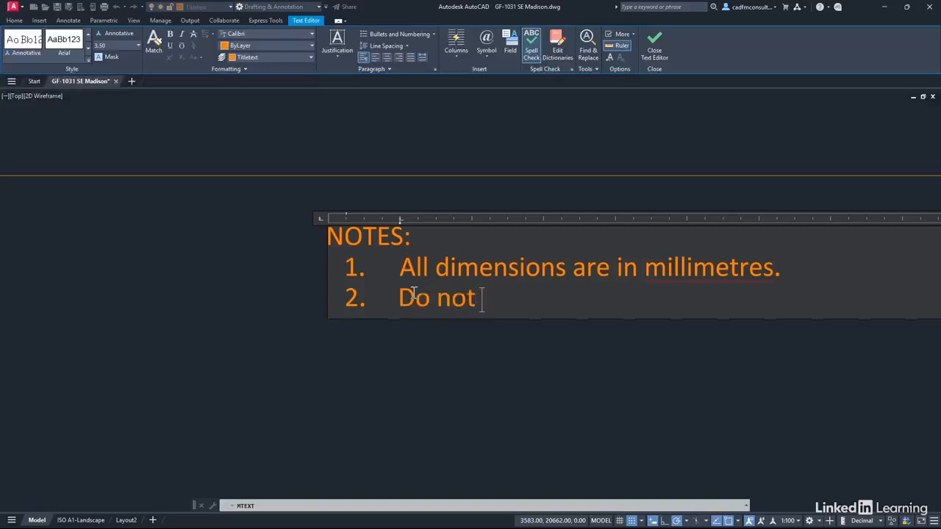
type("dime")
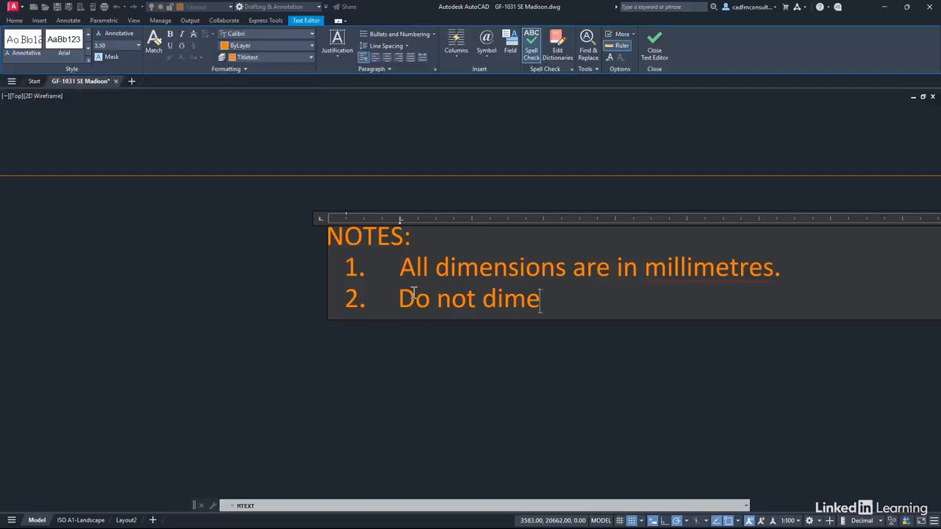
type("nsion from th")
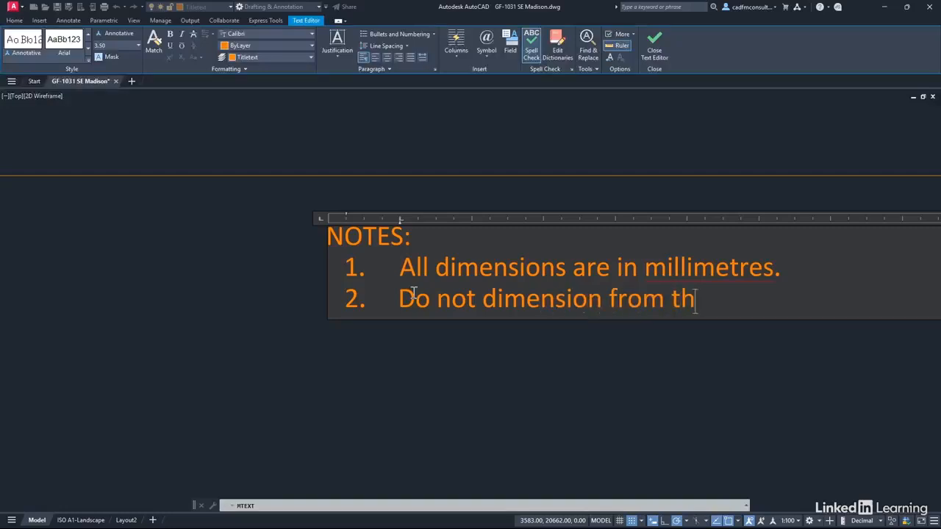
type("e drawin")
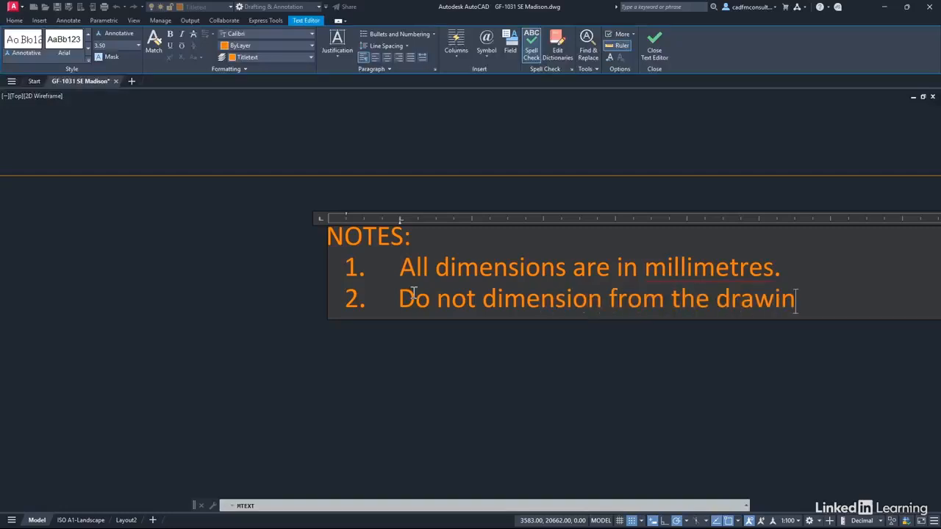
type("g.")
left_click(255, 294)
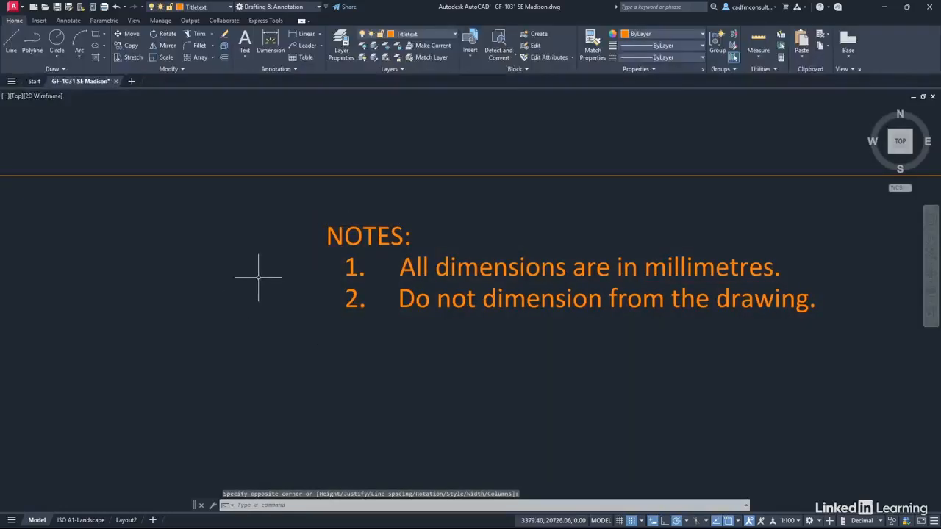
- Narrow the notes text frame so its right edge sits just beyond the end of the longest note line
scroll(301, 269, "down", 2)
scroll(301, 269, "down", 2)
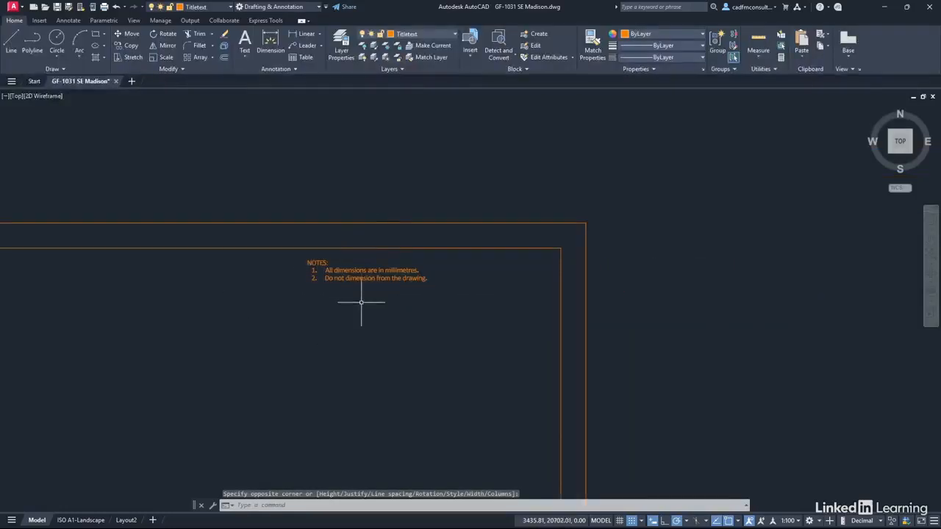
scroll(361, 303, "up", 1)
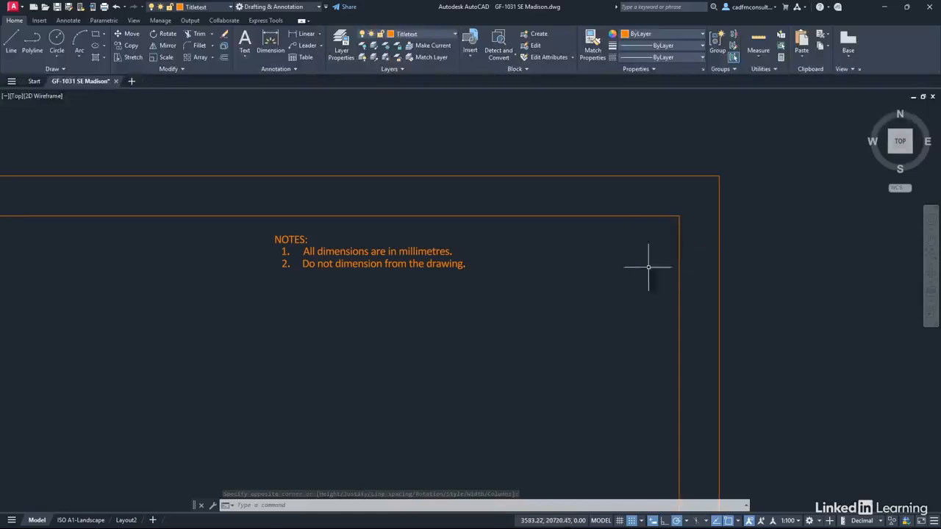
left_click(427, 249)
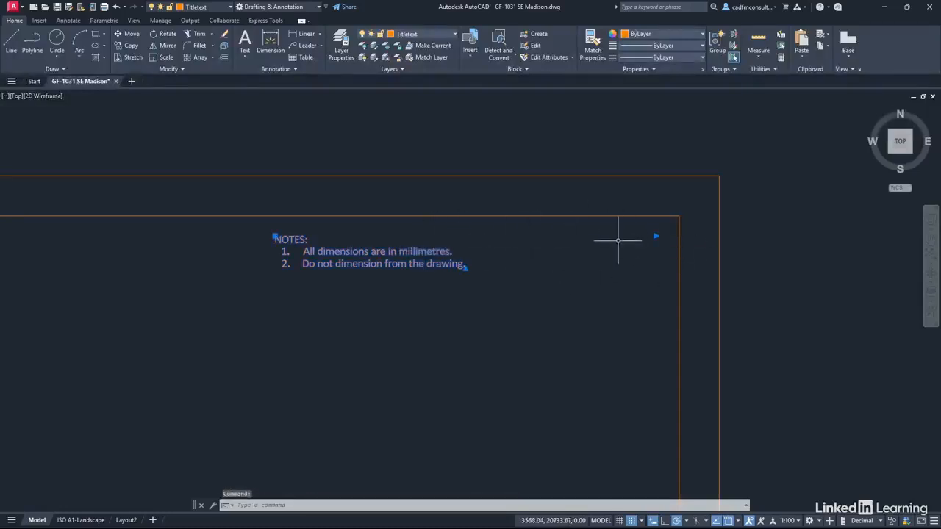
left_click(656, 236)
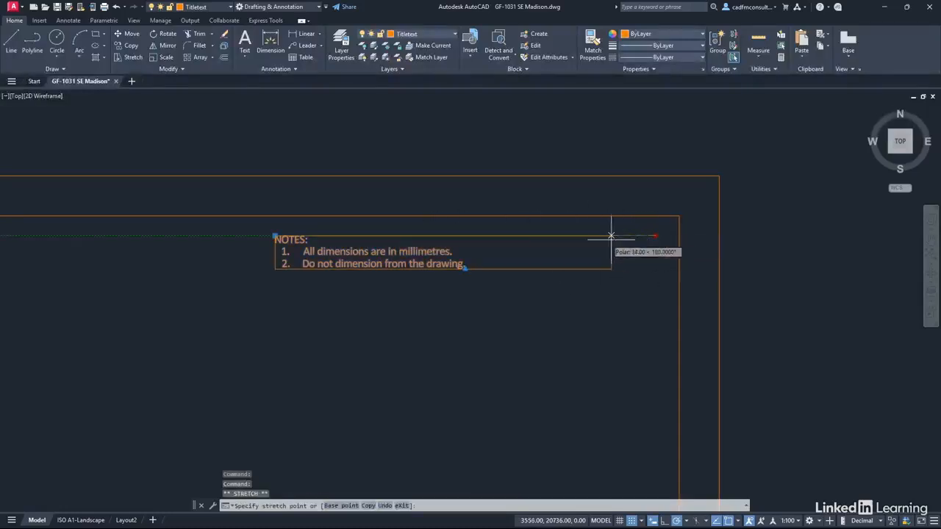
left_click(483, 238)
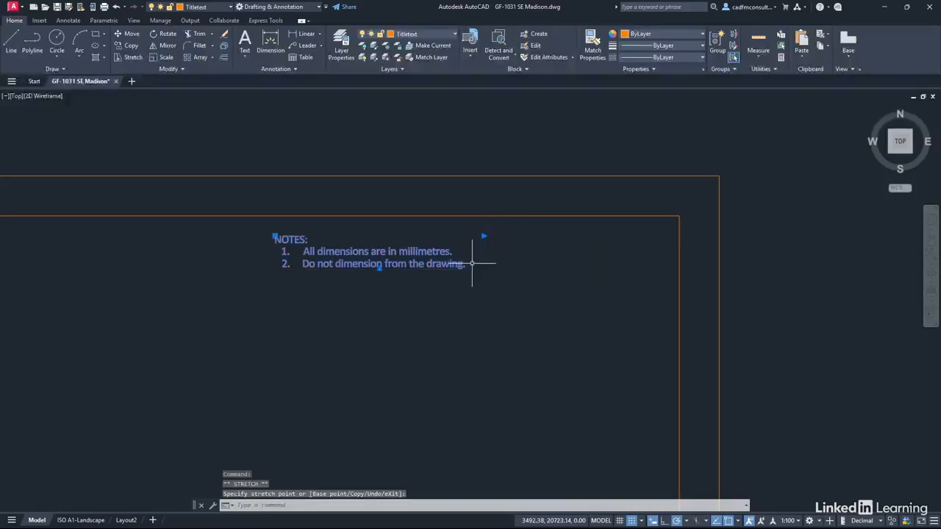
- Move the notes block horizontally to the right, close to the inner border's upper-right corner, and clear the selection
left_click(274, 238)
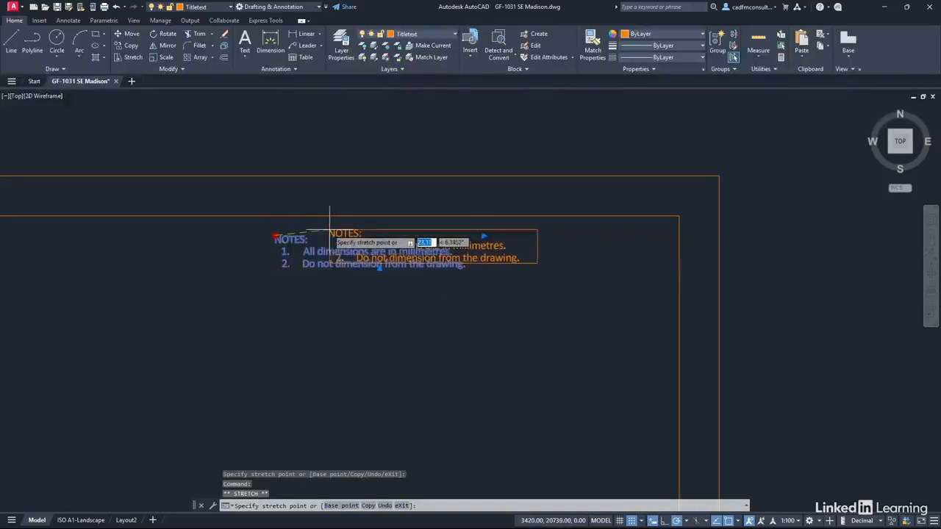
left_click(433, 238)
key("Escape")
key("Escape")
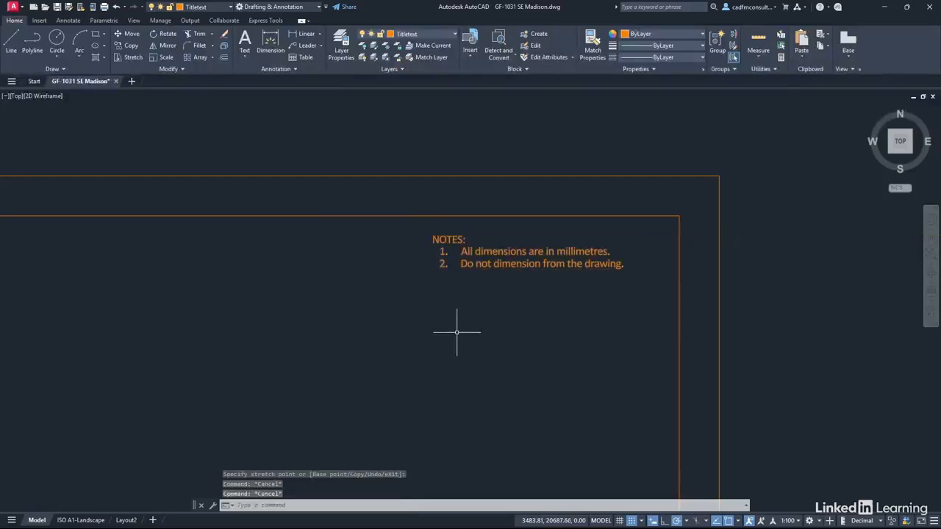
scroll(305, 294, "down", 4)
middle_click_drag(221, 332, 219, 328)
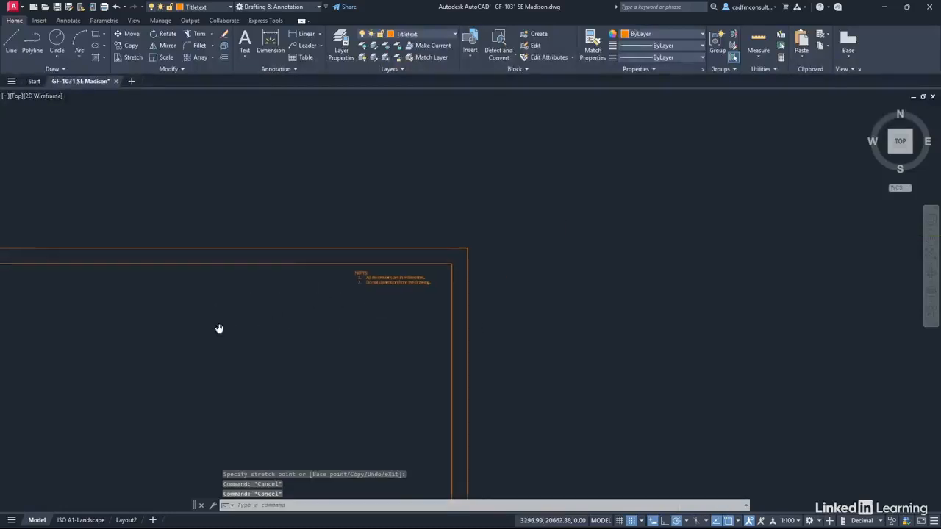
scroll(433, 238, "down", 4)
mouse_move(433, 242)
middle_mouse_down()
mouse_move(420, 288)
mouse_move(416, 238)
mouse_move(439, 246)
middle_mouse_up()
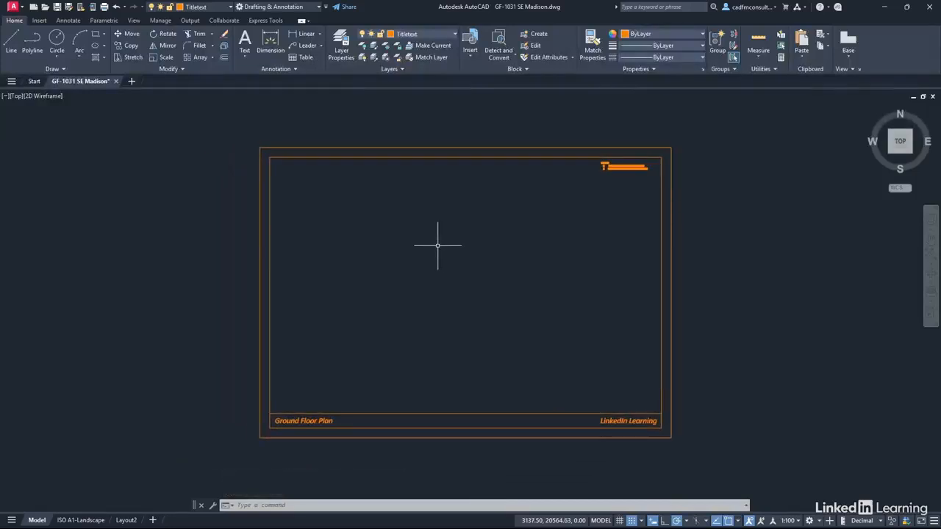